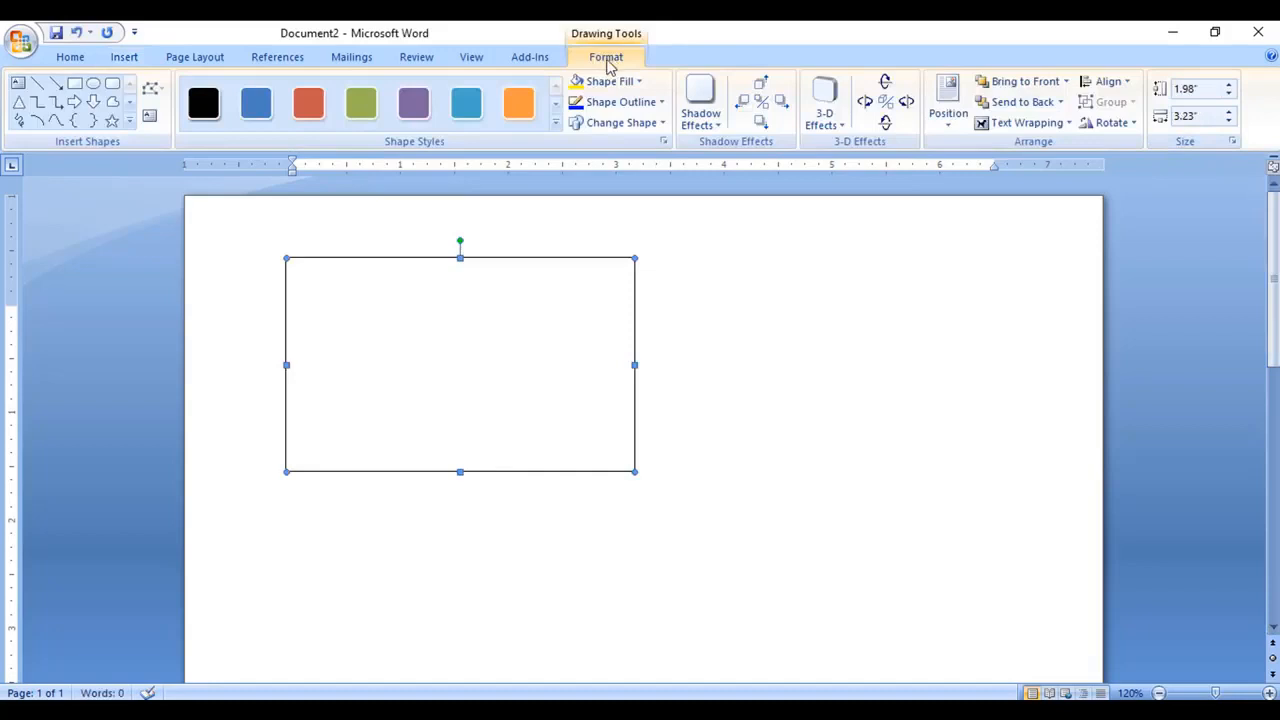
Step: Set the rectangle's height to 2 in and its width to 3.5 in
{"action": "left_click", "coordinate": [1205, 89]}
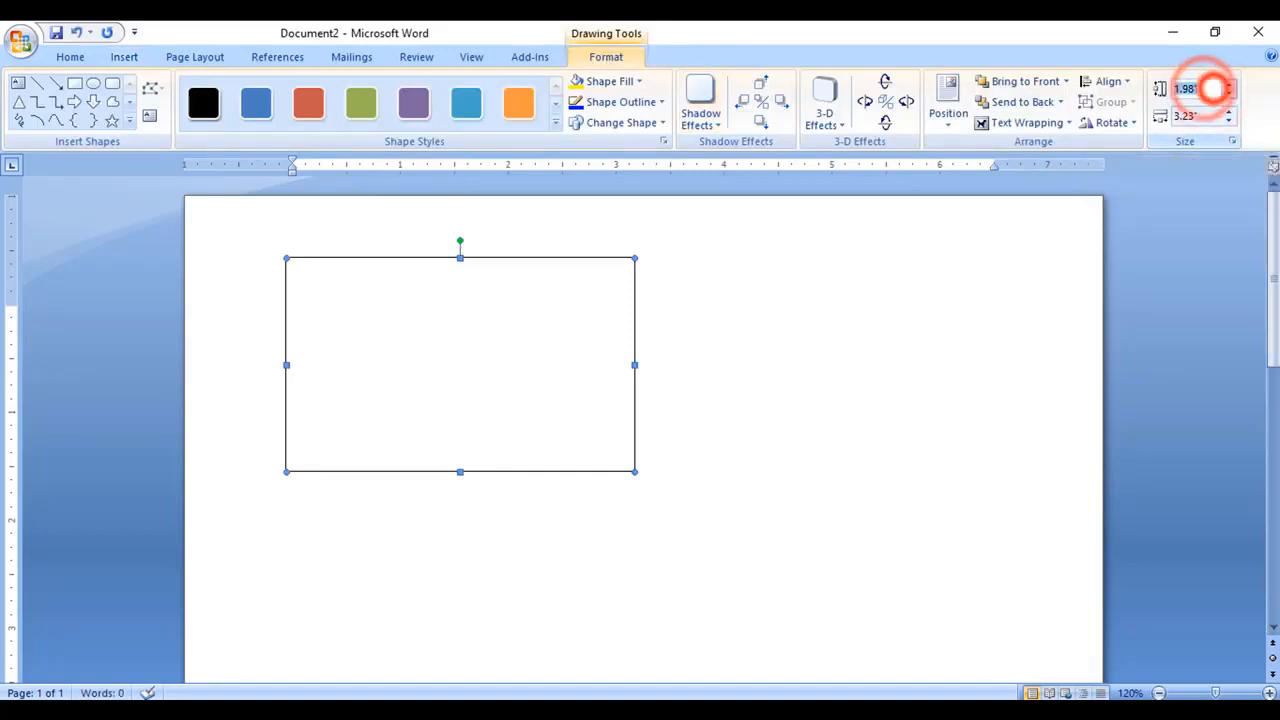
{"action": "double_click", "coordinate": [1205, 89]}
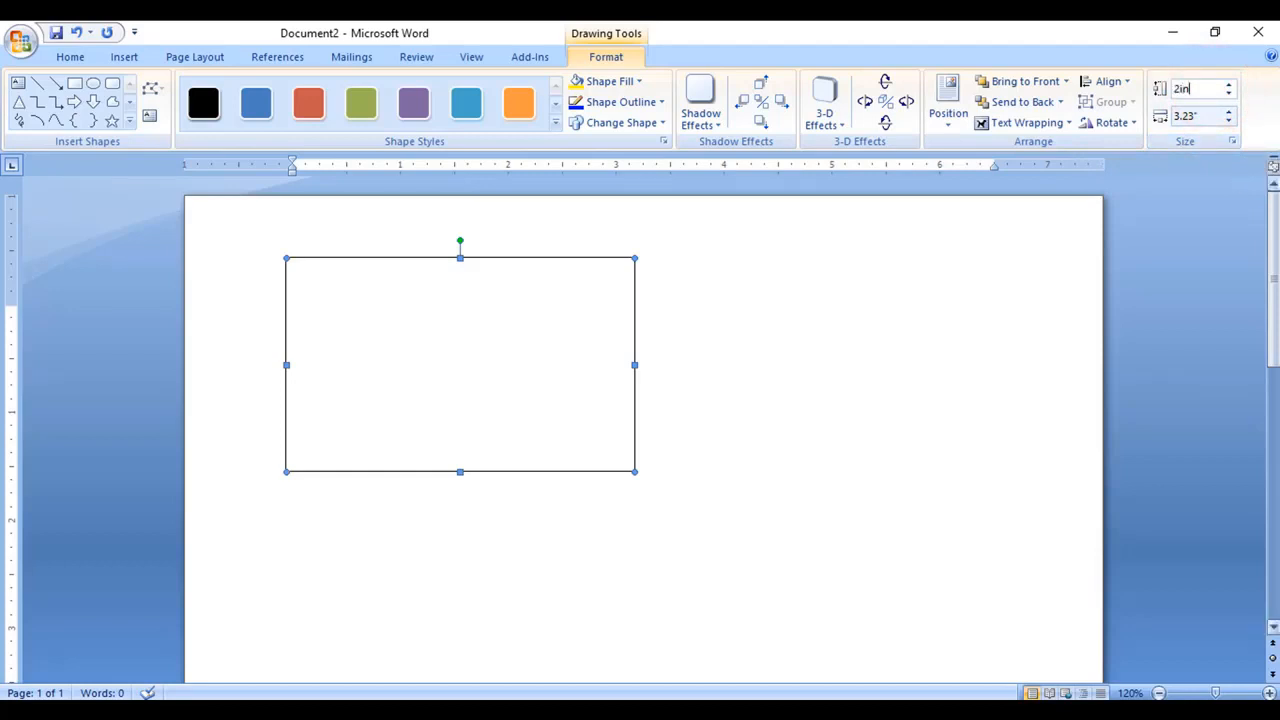
{"action": "type", "text": "2in"}
{"action": "left_click", "coordinate": [1208, 119]}
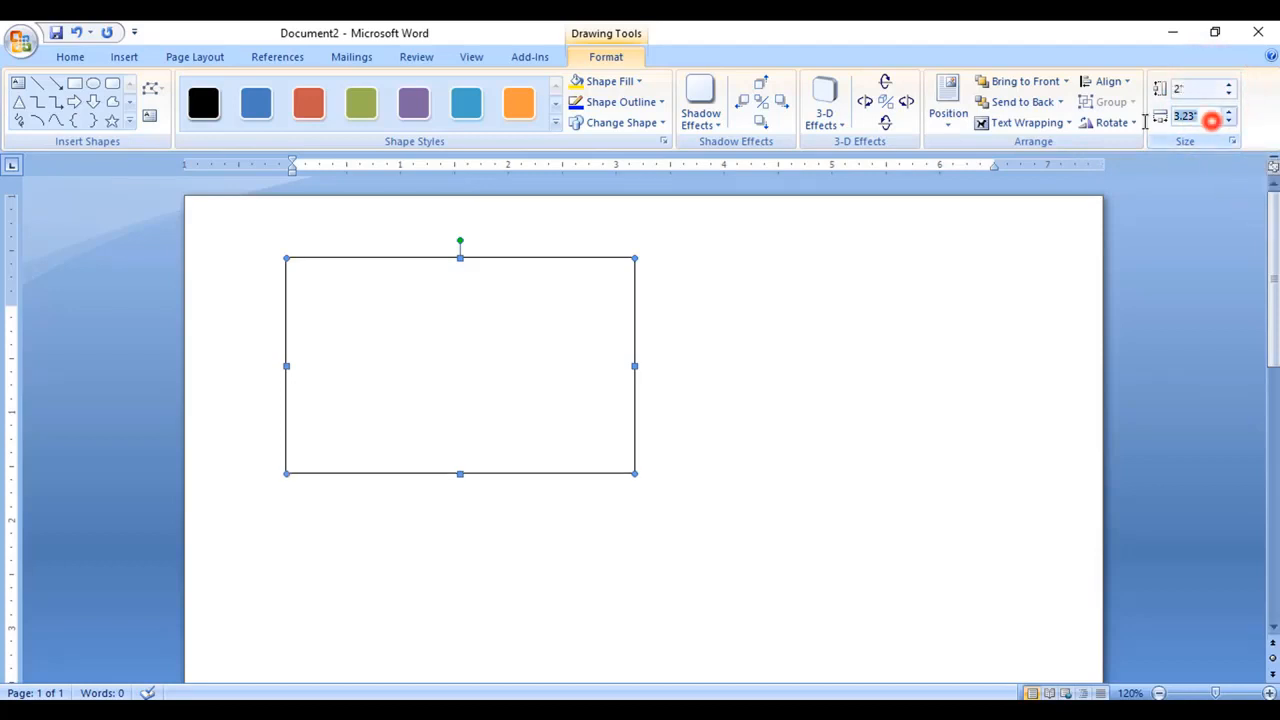
{"action": "double_click", "coordinate": [1205, 117]}
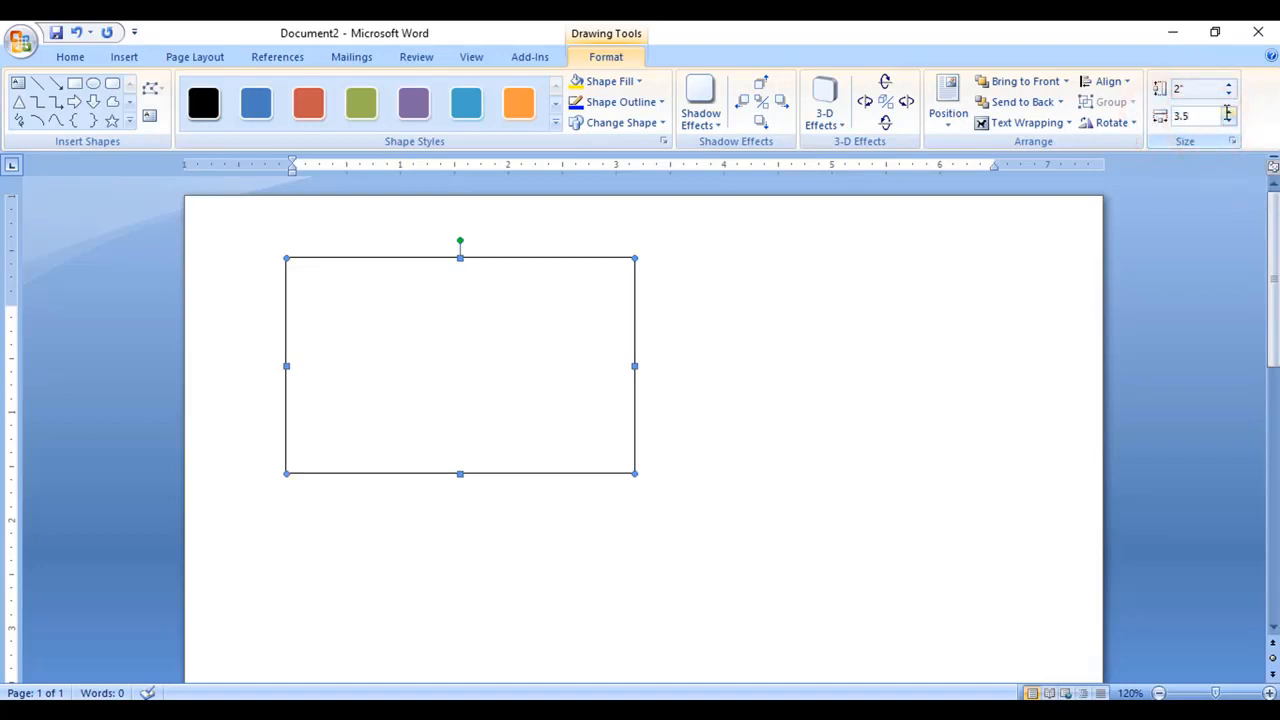
{"action": "type", "text": "3.5in"}
{"action": "key", "text": "Return"}
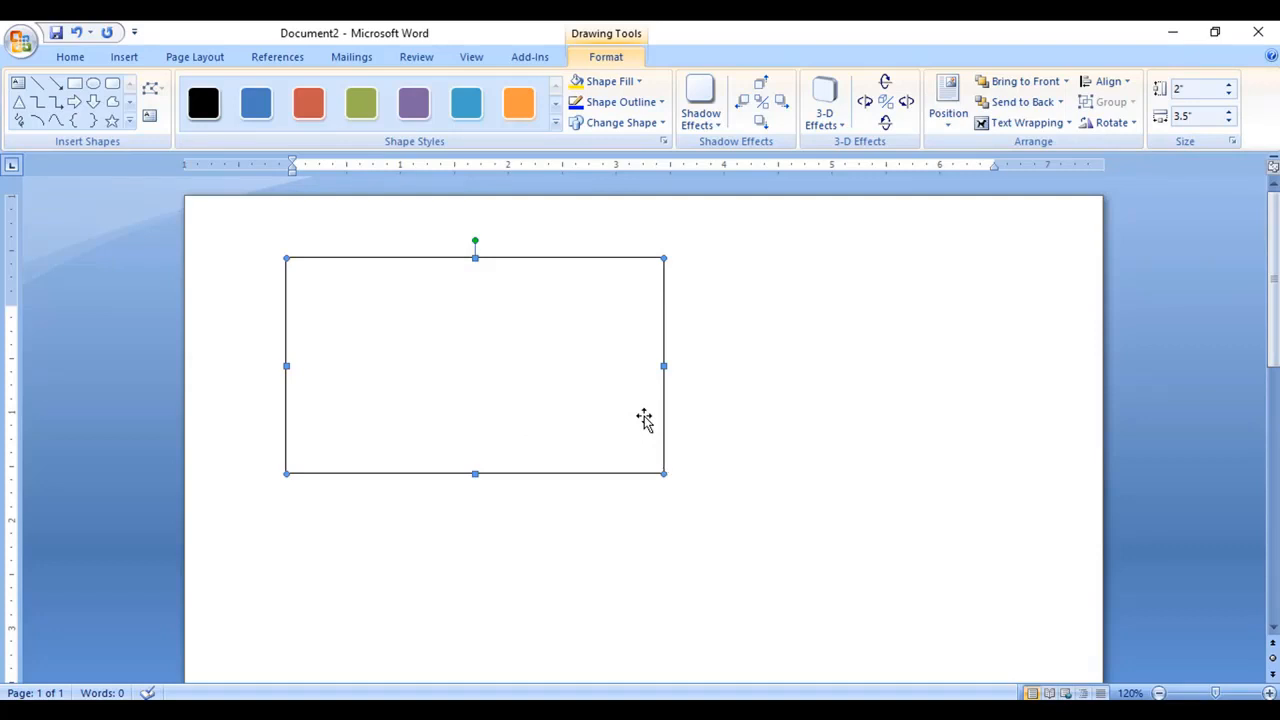
{"action": "left_click", "coordinate": [845, 415]}
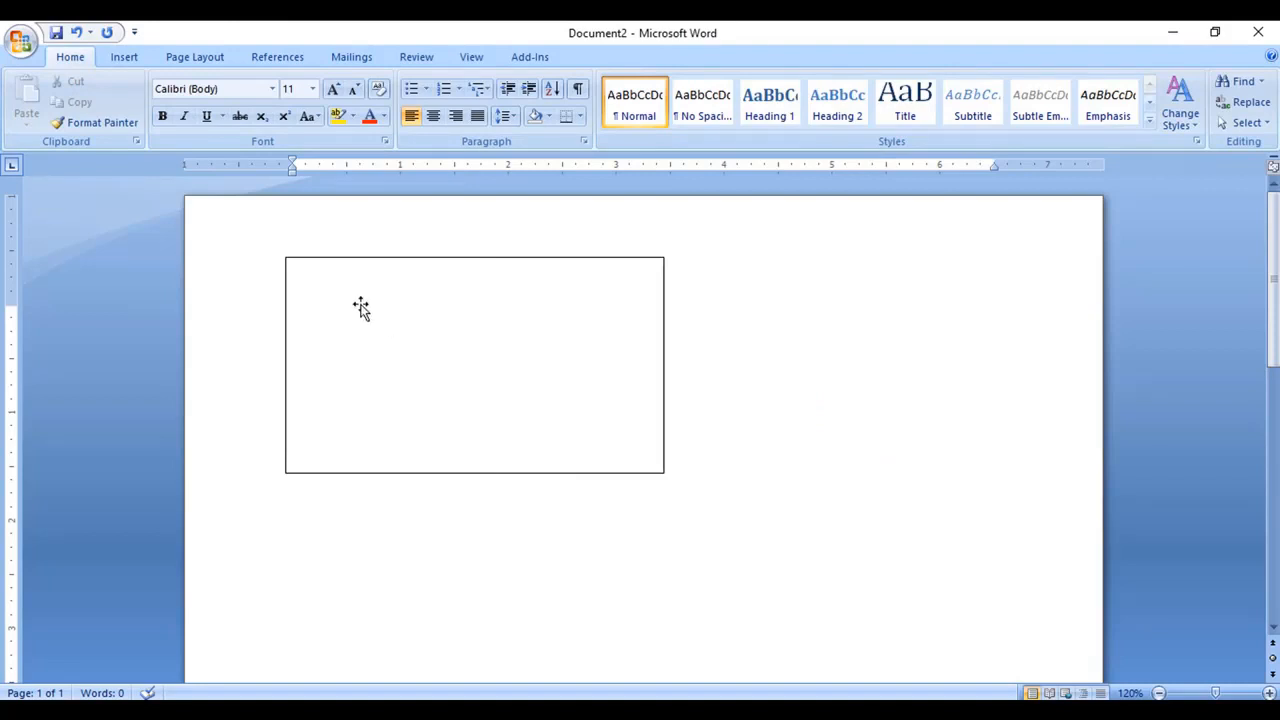
Step: Draw a rectangle about 1.46 in high and 1.69 in wide in the lower-left corner of the large rectangle
{"action": "left_click", "coordinate": [124, 57]}
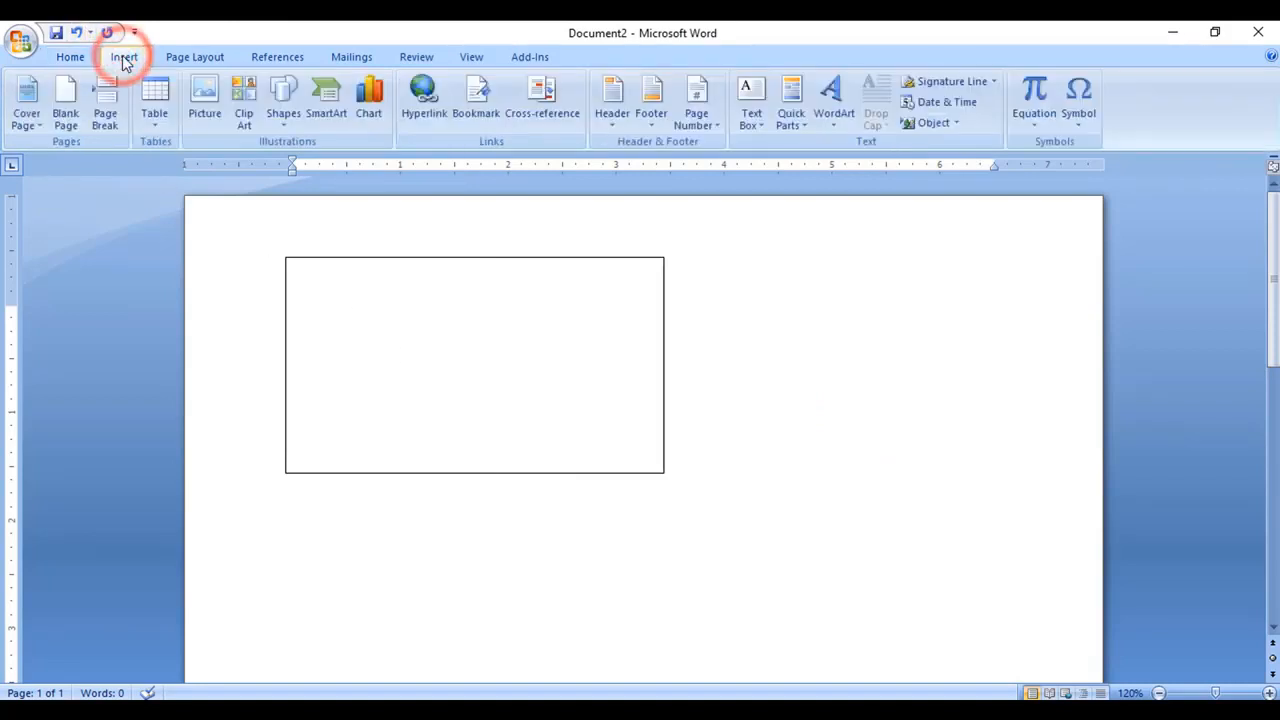
{"action": "left_click", "coordinate": [284, 104]}
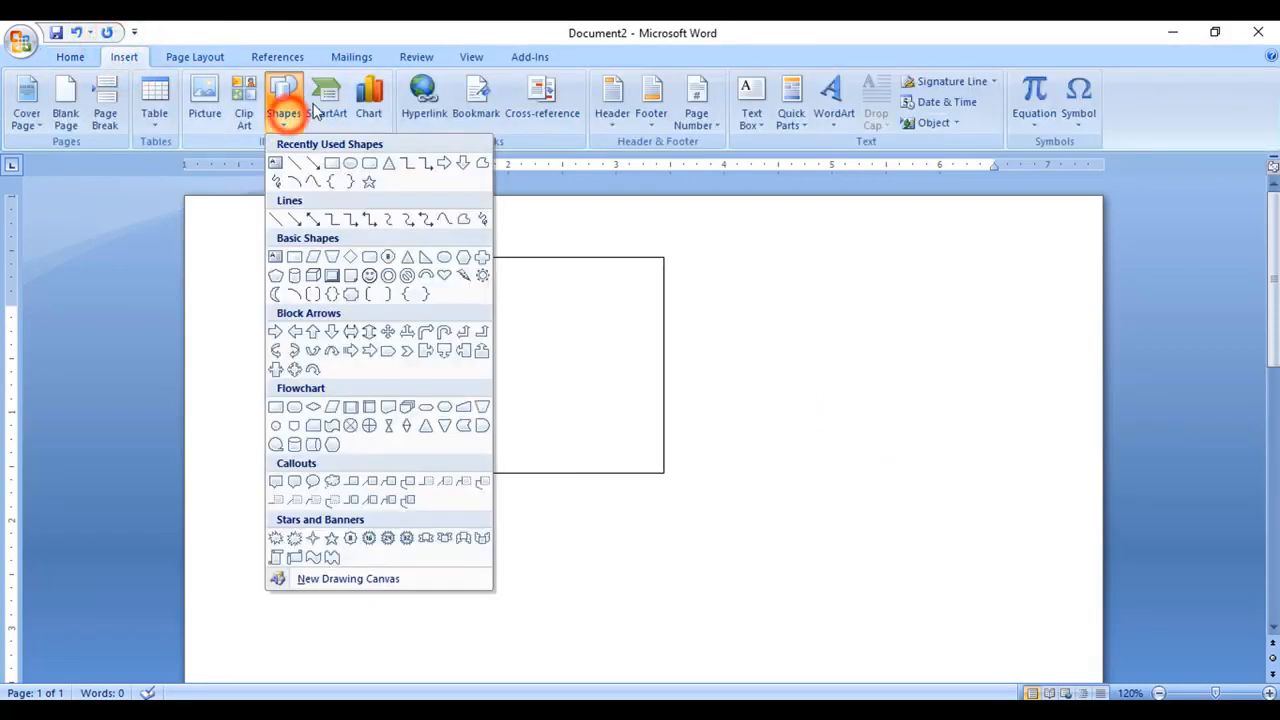
{"action": "left_click", "coordinate": [296, 258]}
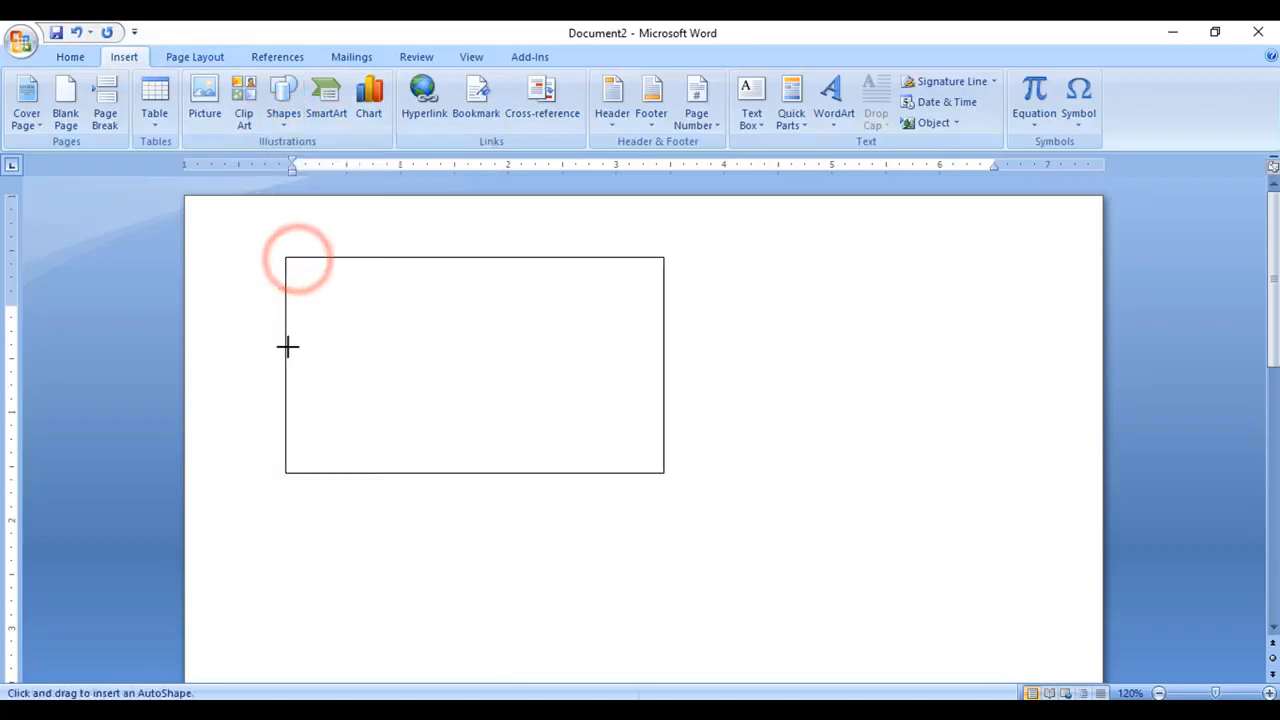
{"action": "left_click_drag", "start_coordinate": [287, 323], "coordinate": [467, 473]}
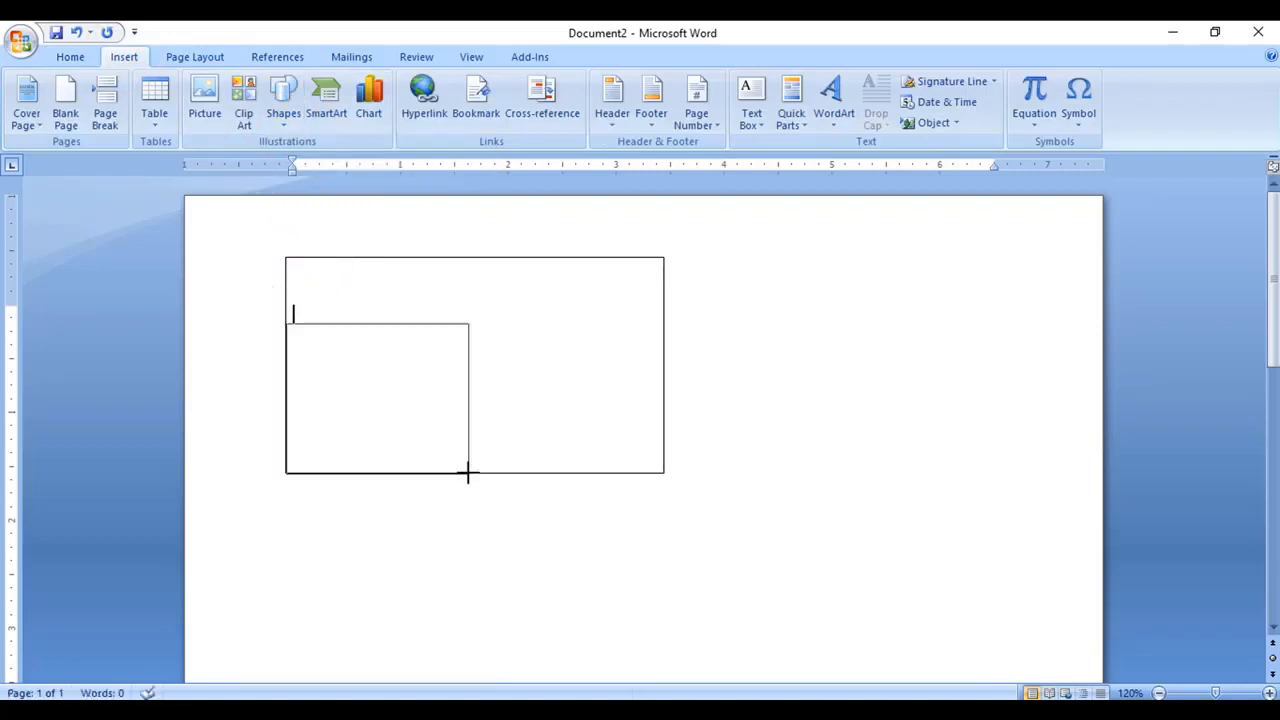
{"action": "left_click_drag", "start_coordinate": [377, 323], "coordinate": [377, 316]}
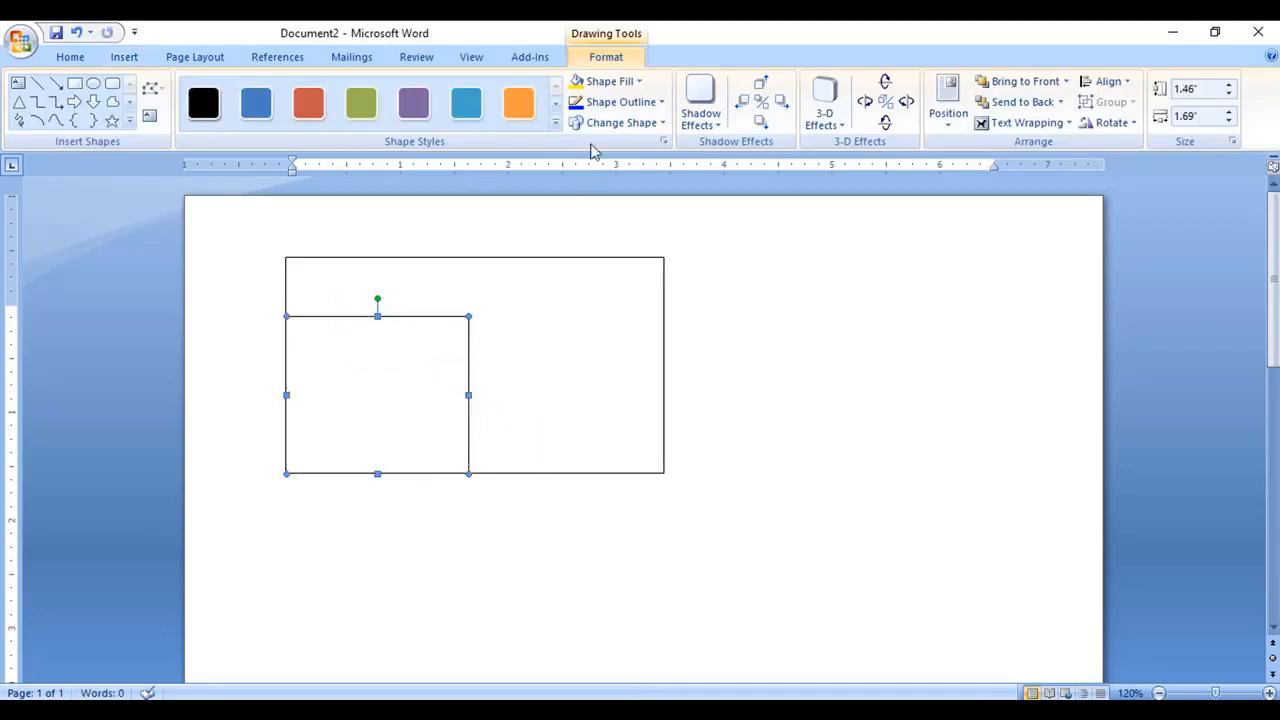
Step: Fill the inner rectangle with Black, Text 1, Lighter 15% using the dark centre gradient, and remove its outline
{"action": "left_click", "coordinate": [612, 81]}
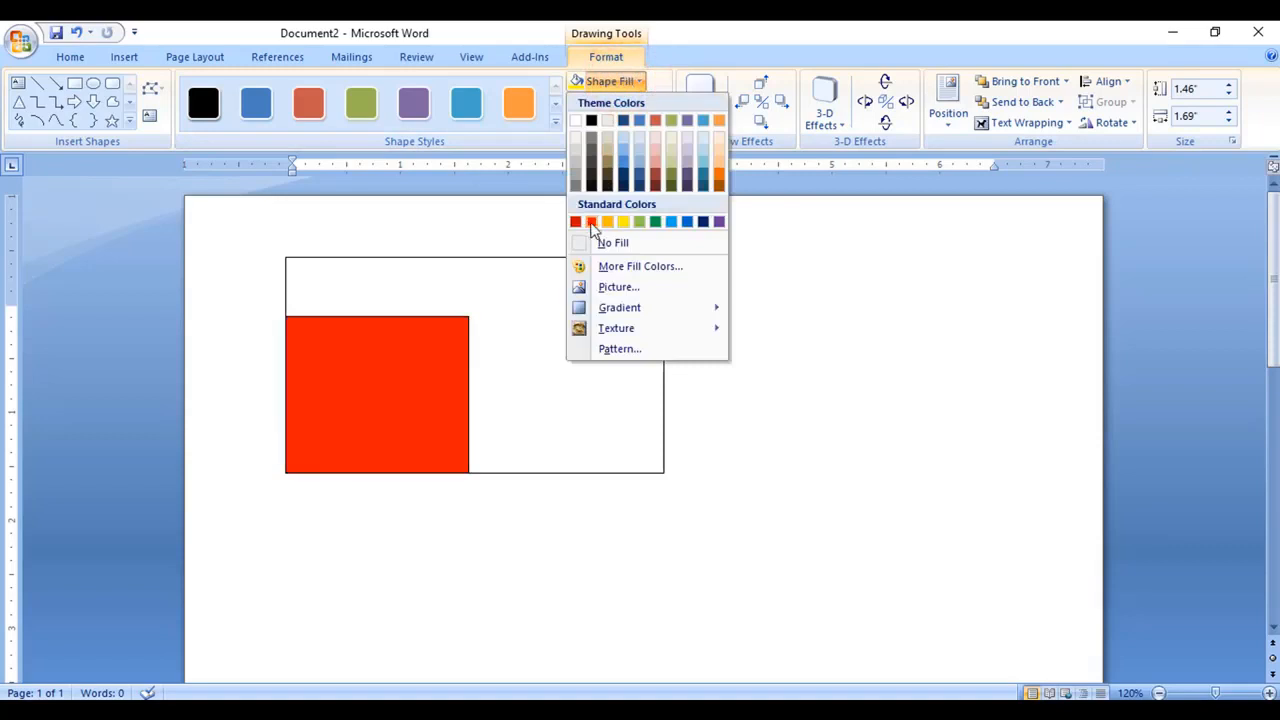
{"action": "left_click", "coordinate": [594, 180]}
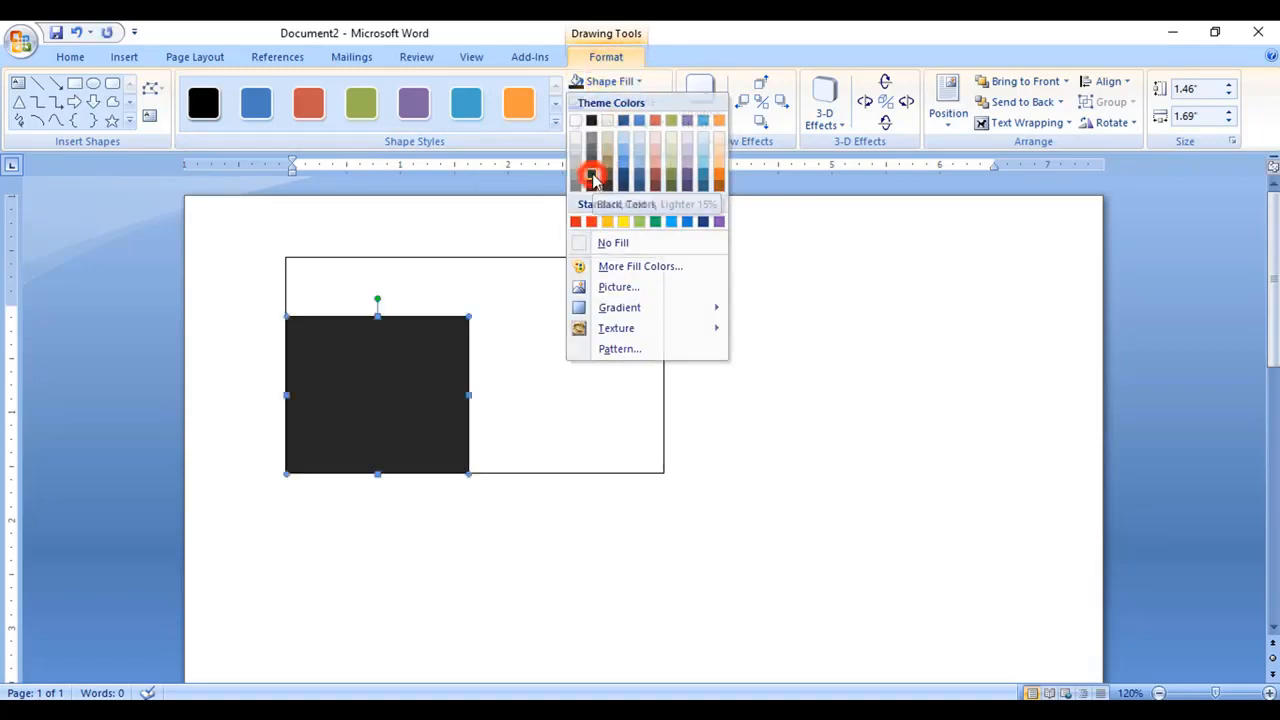
{"action": "left_click", "coordinate": [631, 84]}
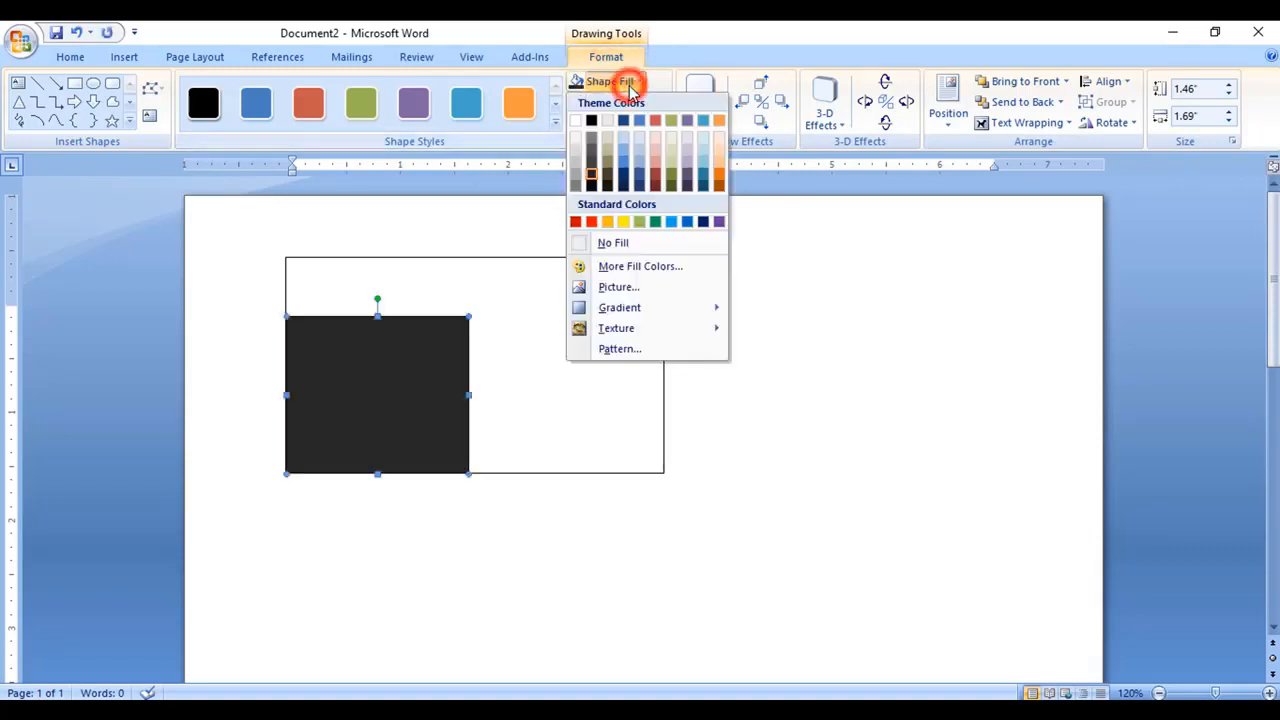
{"action": "mouse_move", "coordinate": [620, 307]}
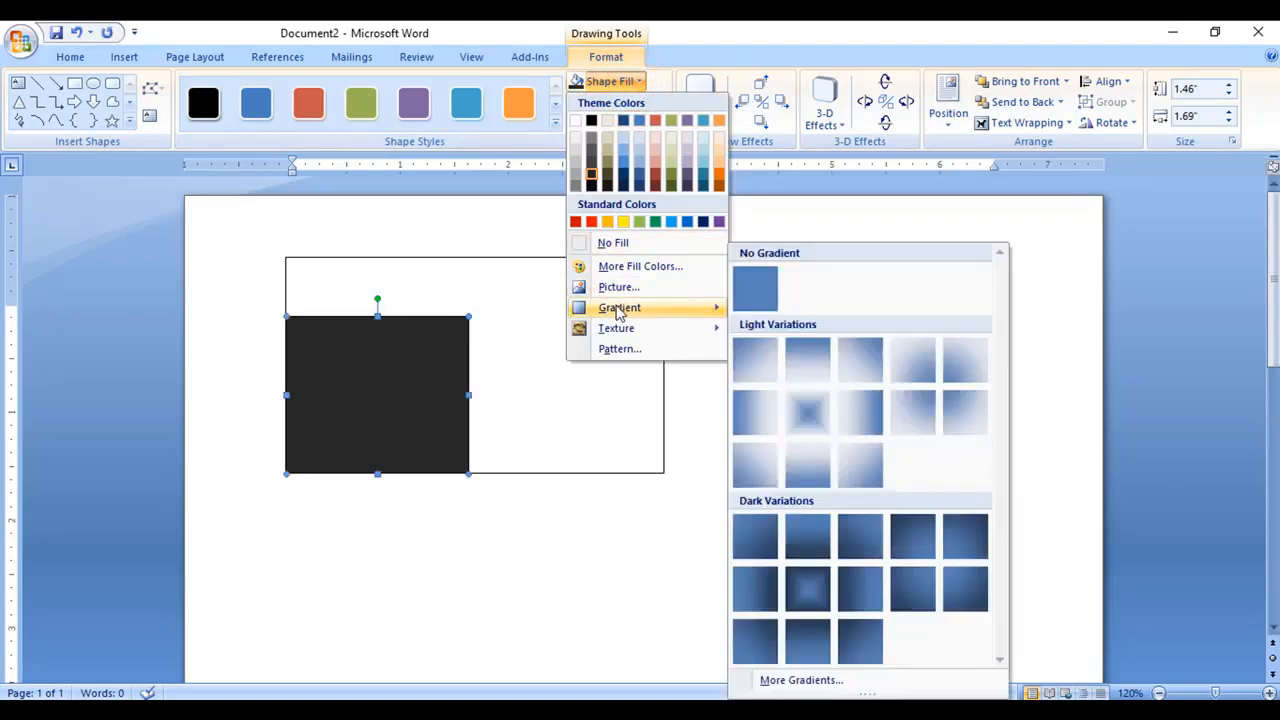
{"action": "left_click", "coordinate": [816, 588]}
{"action": "left_click", "coordinate": [638, 104]}
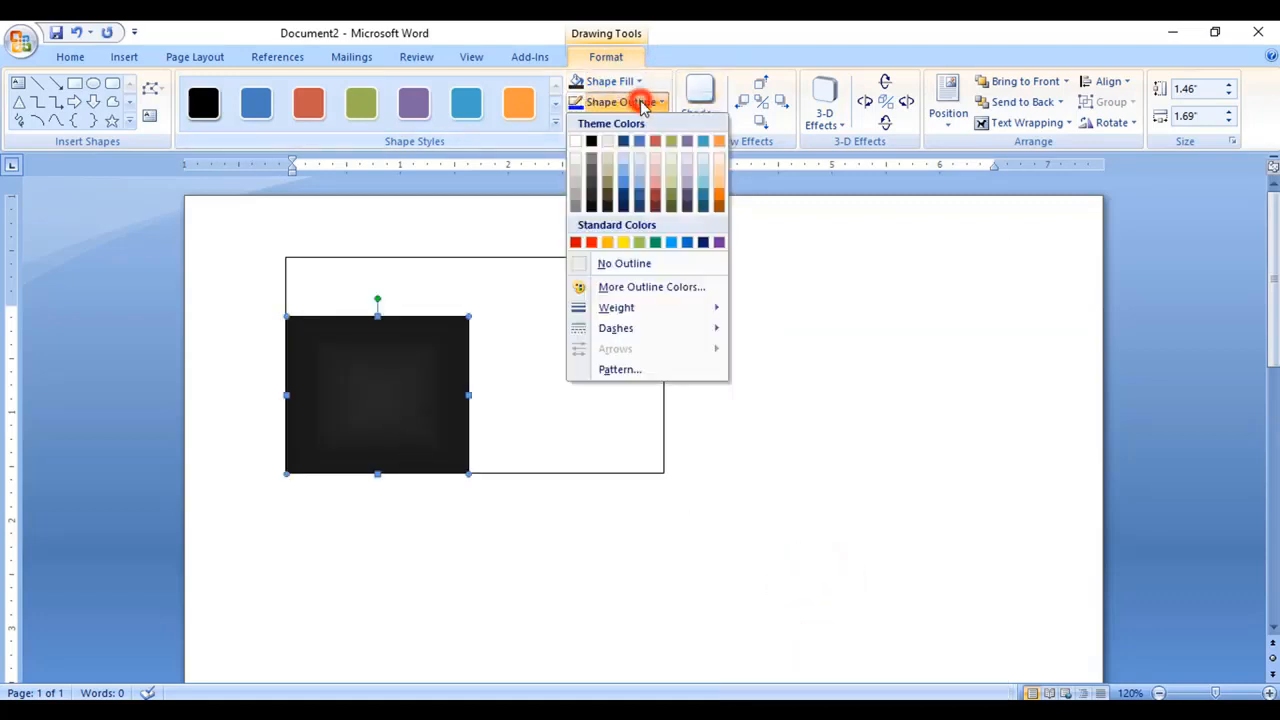
{"action": "left_click", "coordinate": [616, 264]}
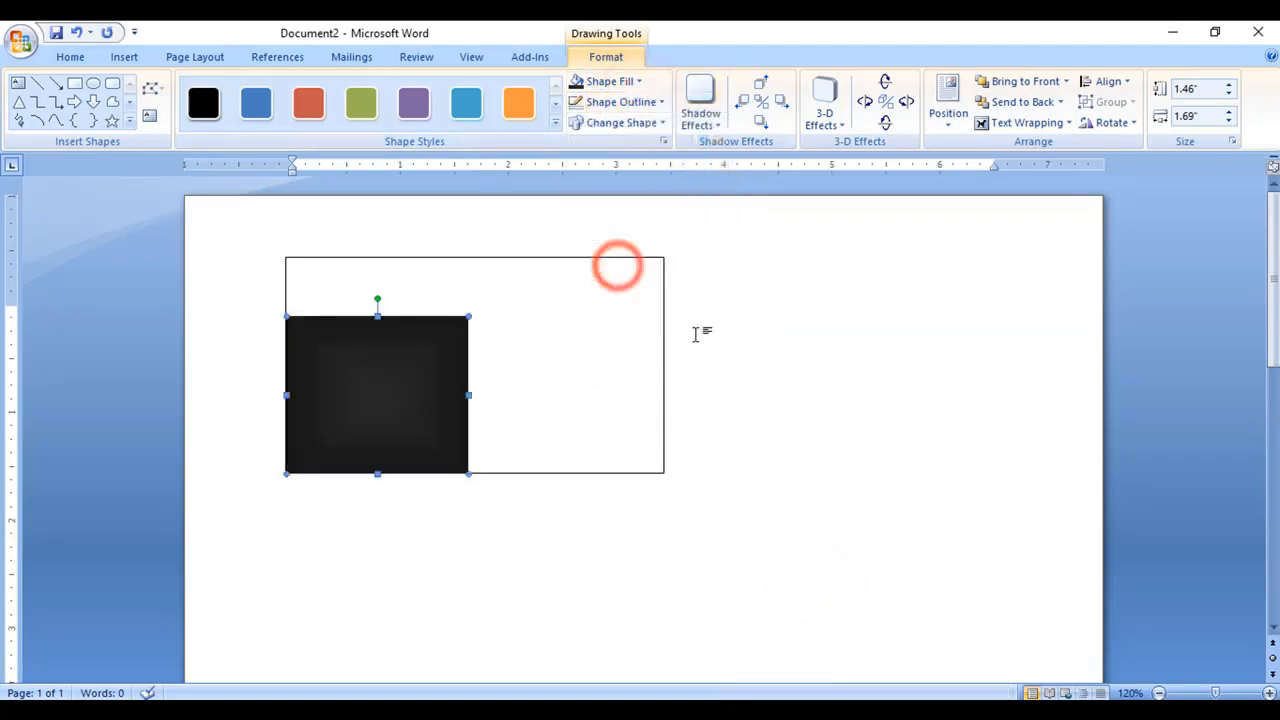
Step: Draw a flowchart parallelogram about 1.8 in high and 0.74 in wide at the black rectangle's right edge, standing on the large rectangle's bottom edge
{"action": "left_click", "coordinate": [120, 60]}
{"action": "left_click", "coordinate": [284, 112]}
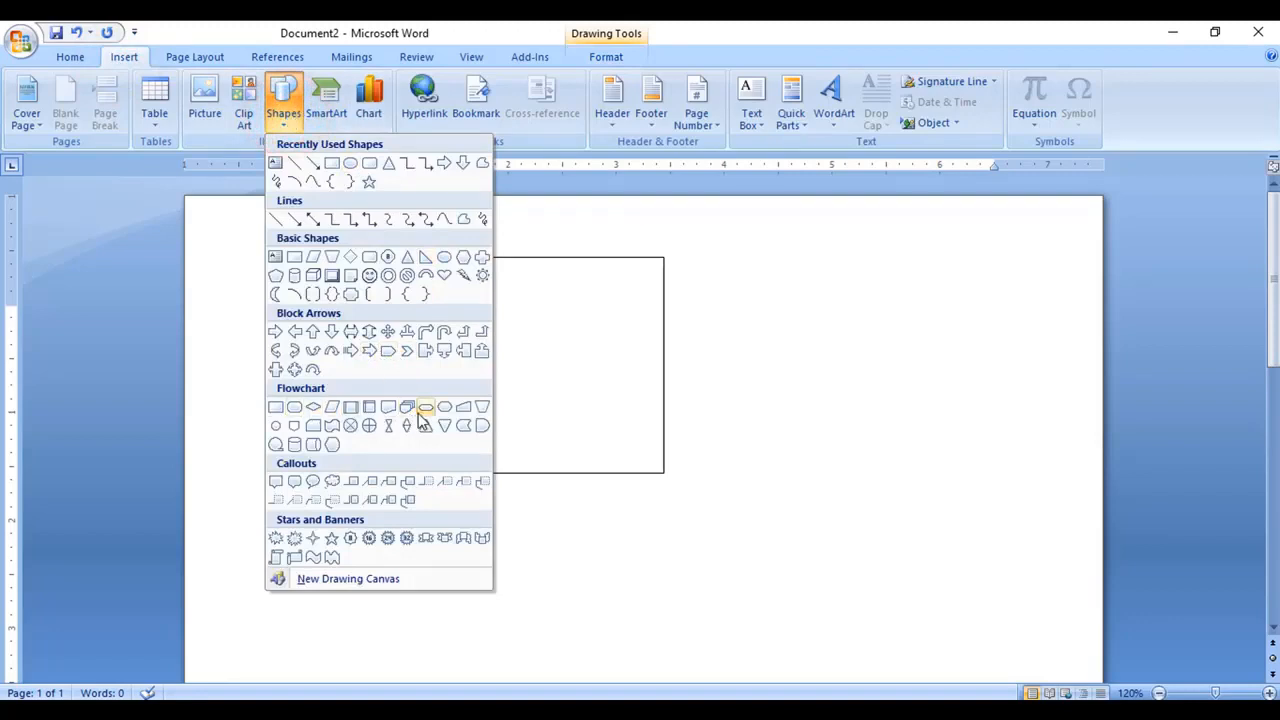
{"action": "left_click", "coordinate": [333, 411]}
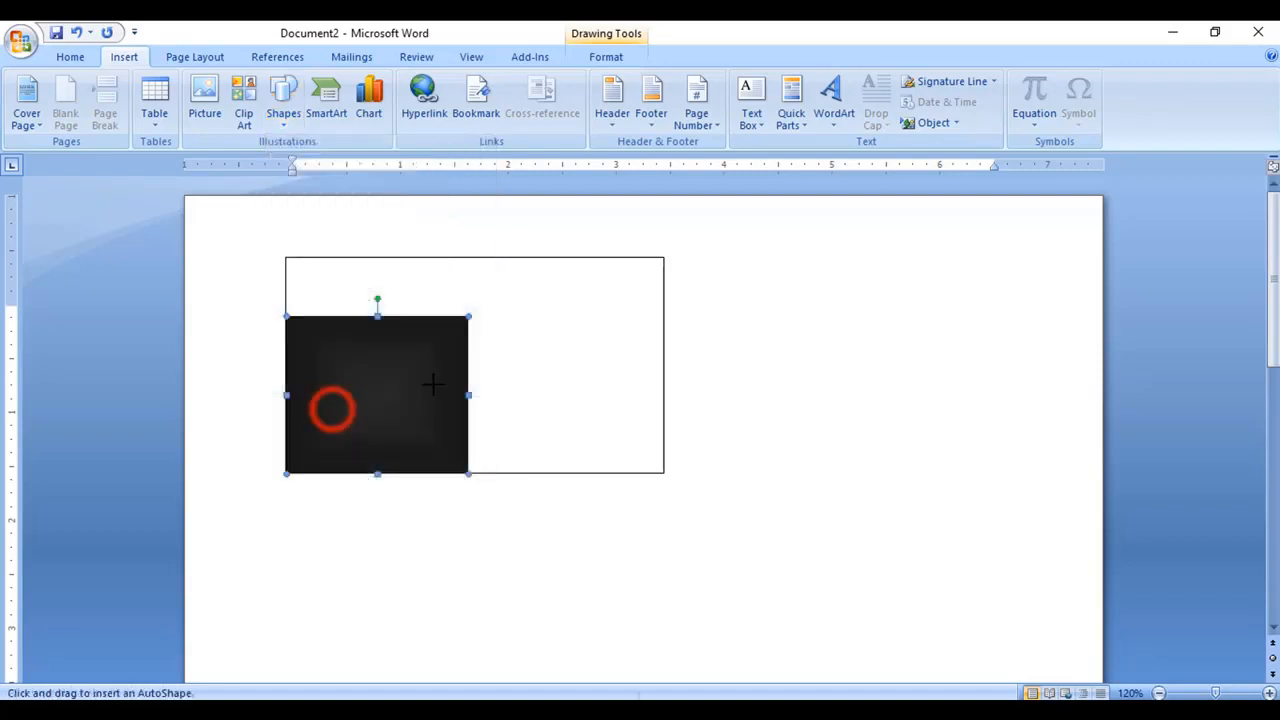
{"action": "left_click", "coordinate": [461, 288]}
{"action": "left_click_drag", "start_coordinate": [513, 427], "coordinate": [541, 472]}
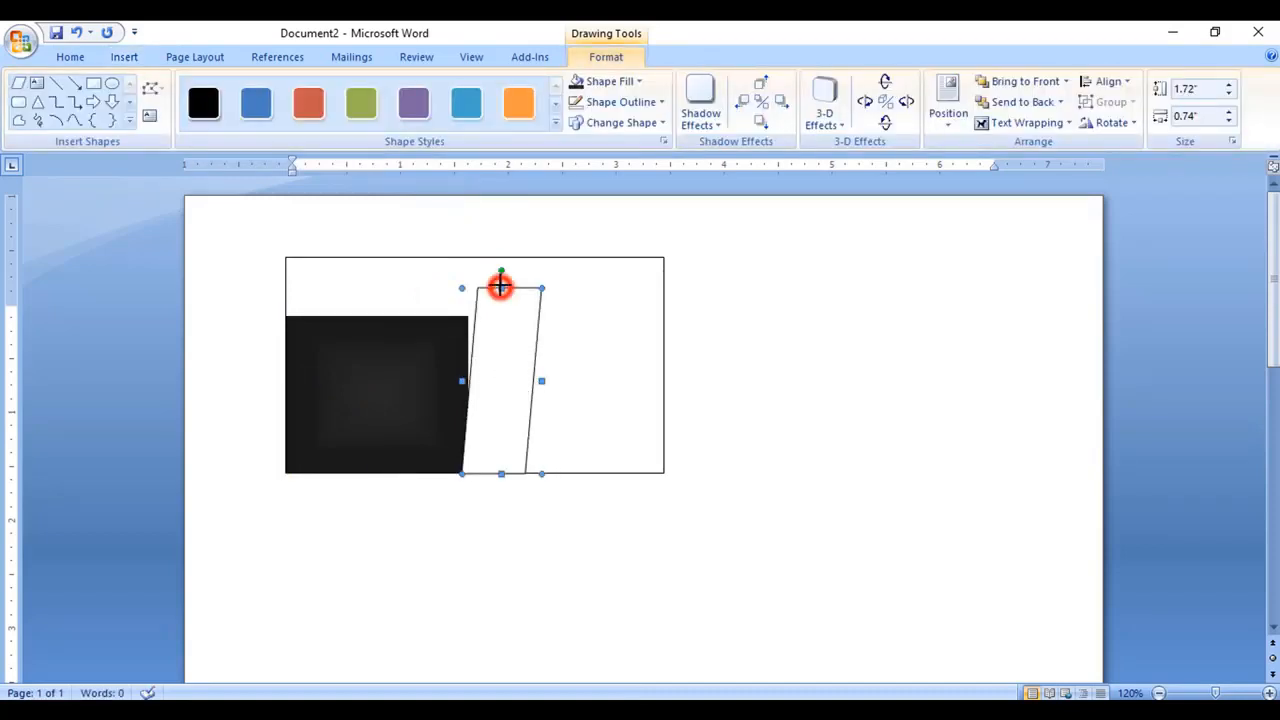
{"action": "left_click_drag", "start_coordinate": [500, 287], "coordinate": [501, 279]}
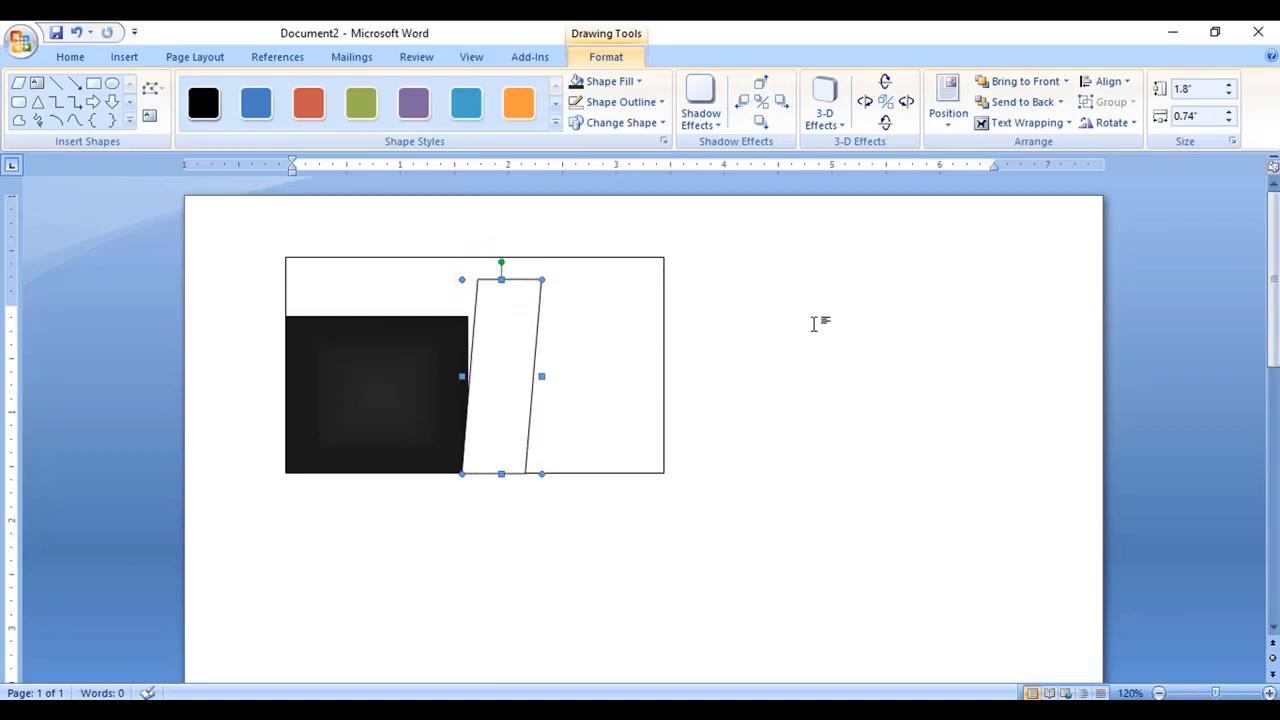
Step: Flip the parallelogram horizontally and move it slightly left so its lower-left corner meets the black rectangle's lower-right corner
{"action": "left_click", "coordinate": [620, 58]}
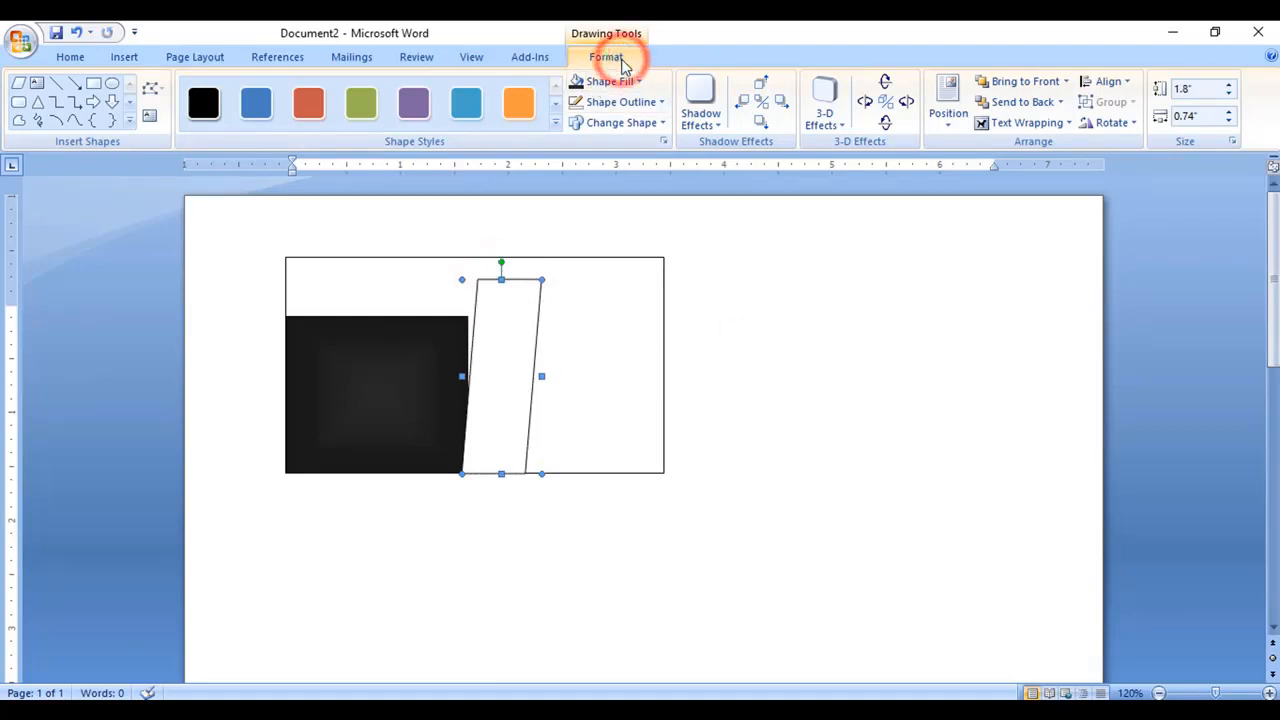
{"action": "left_click", "coordinate": [1110, 122]}
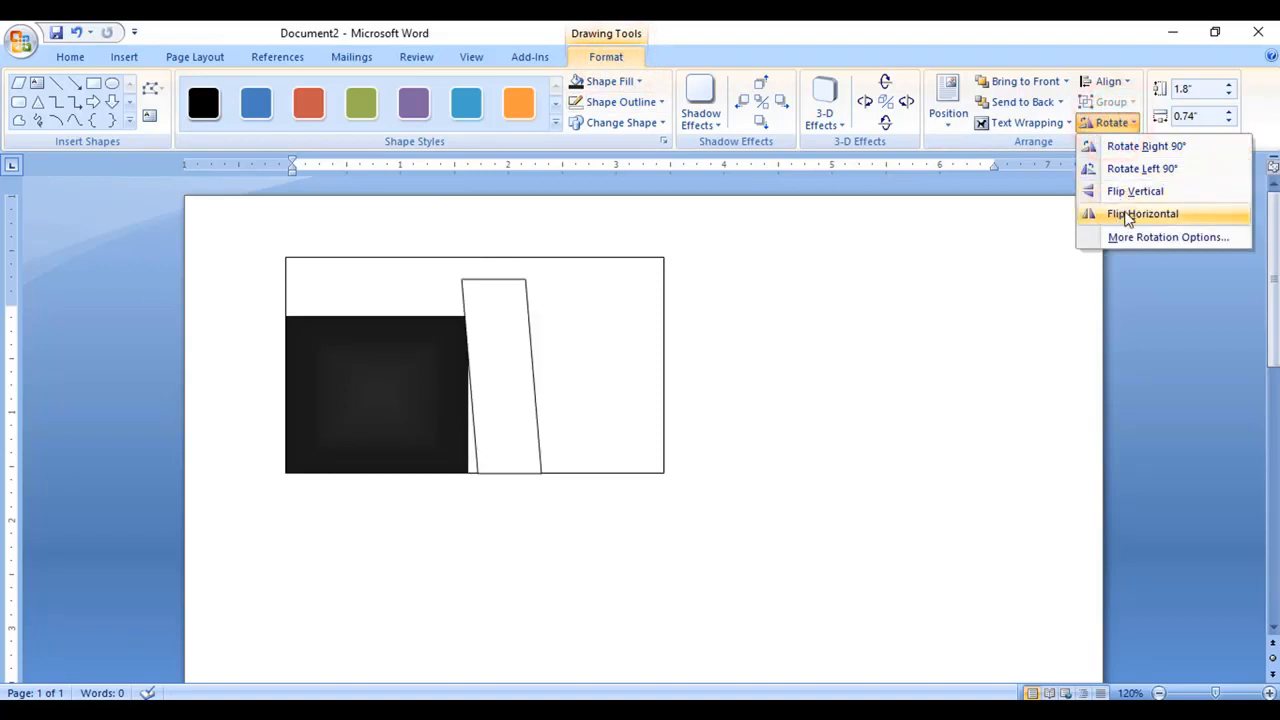
{"action": "left_click", "coordinate": [1141, 214]}
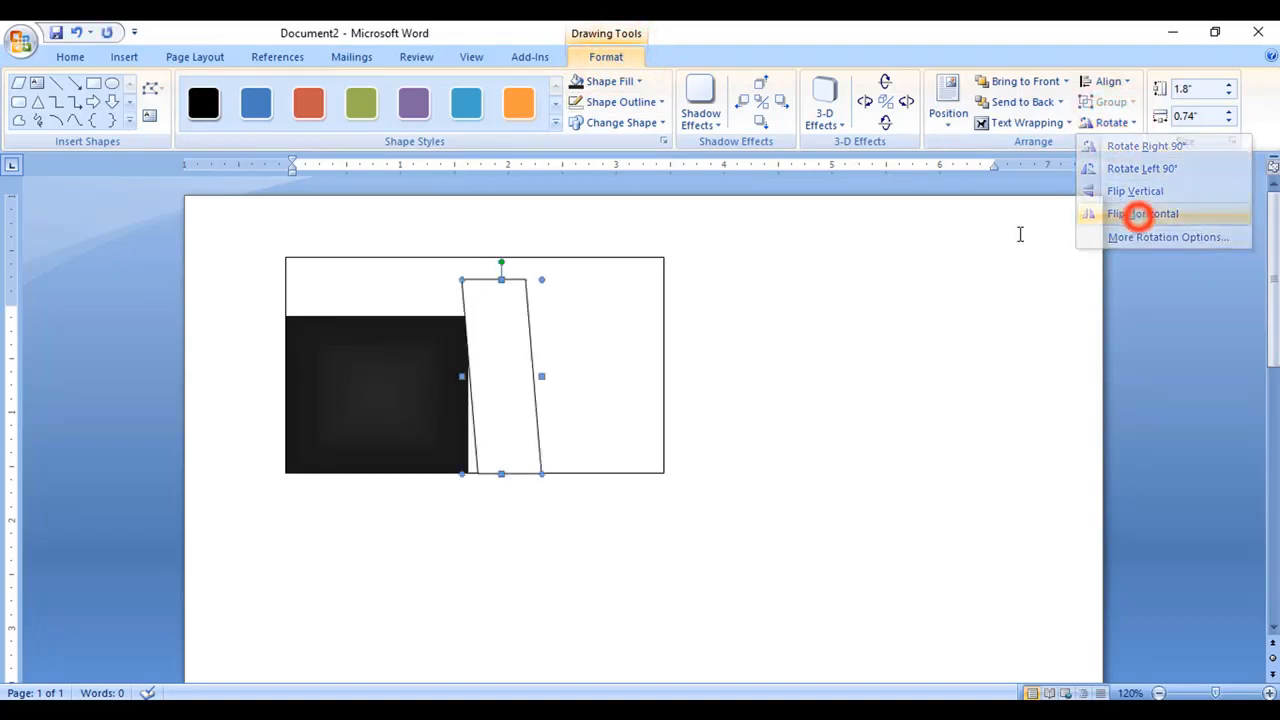
{"action": "left_click", "coordinate": [501, 386]}
{"action": "left_click_drag", "start_coordinate": [498, 388], "coordinate": [491, 387]}
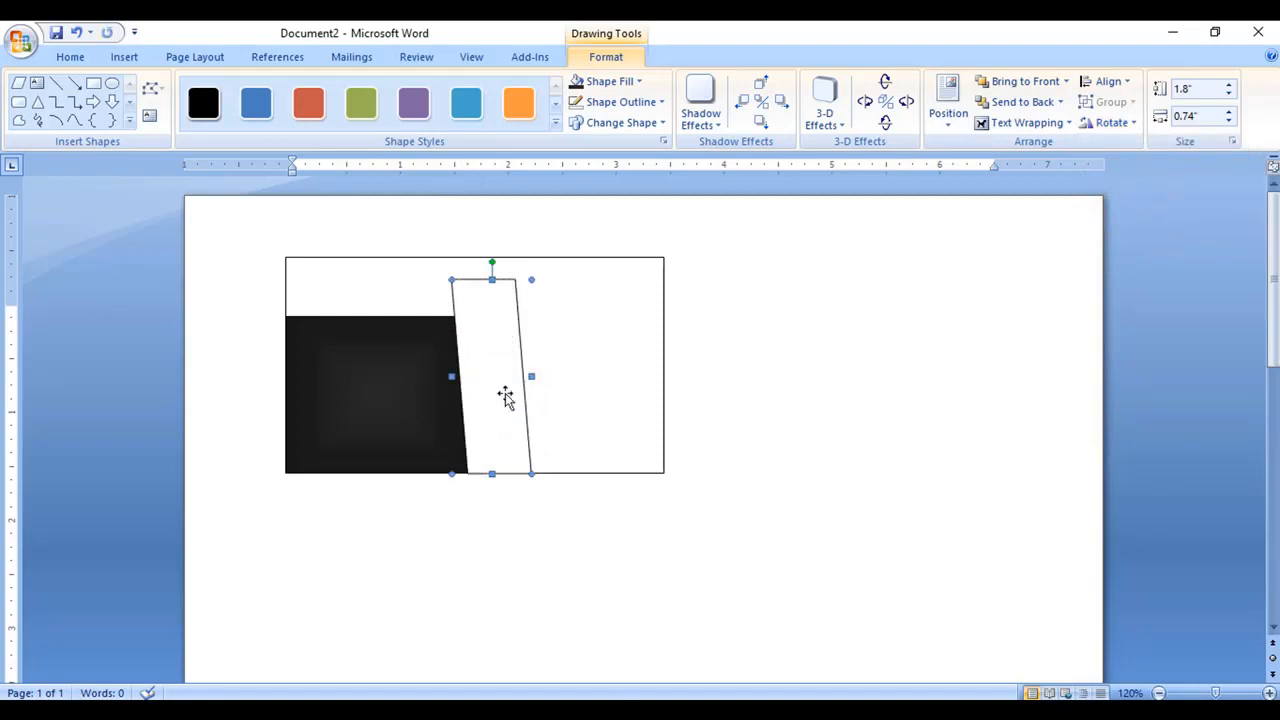
Step: Fill the parallelogram with standard red and remove its outline
{"action": "left_click", "coordinate": [609, 81]}
{"action": "left_click", "coordinate": [592, 221]}
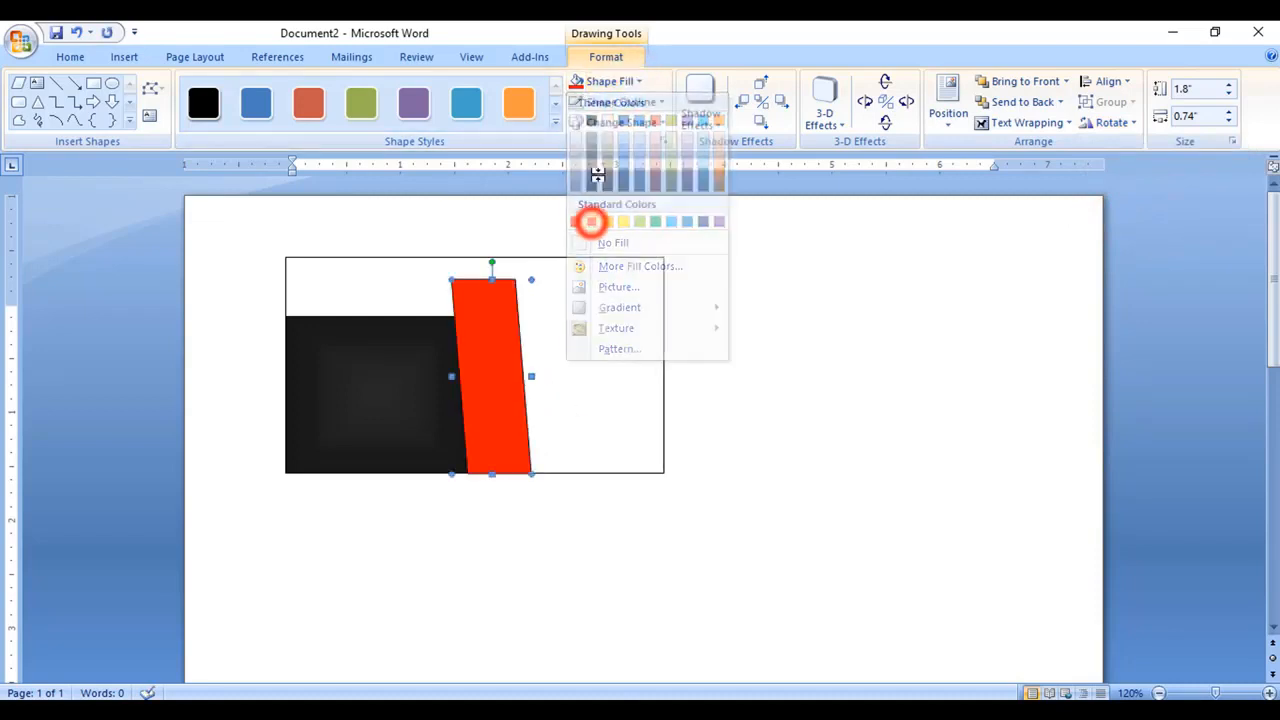
{"action": "left_click", "coordinate": [617, 102]}
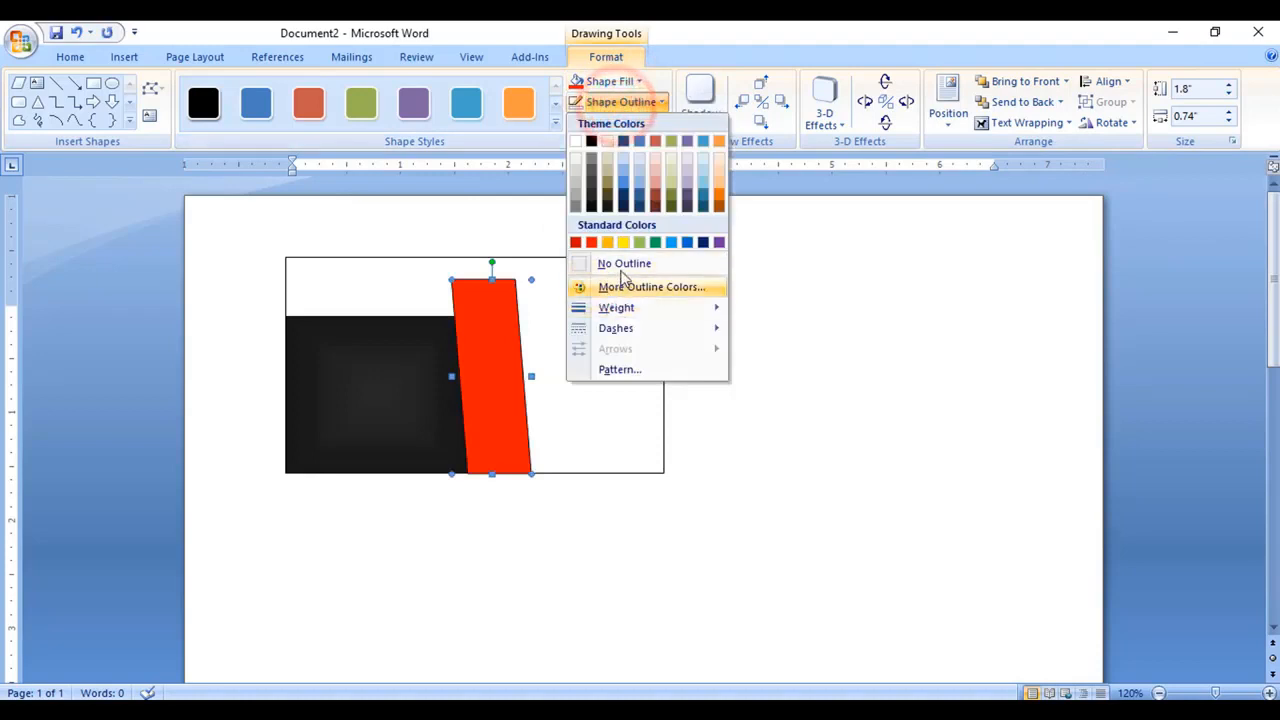
{"action": "left_click", "coordinate": [621, 266]}
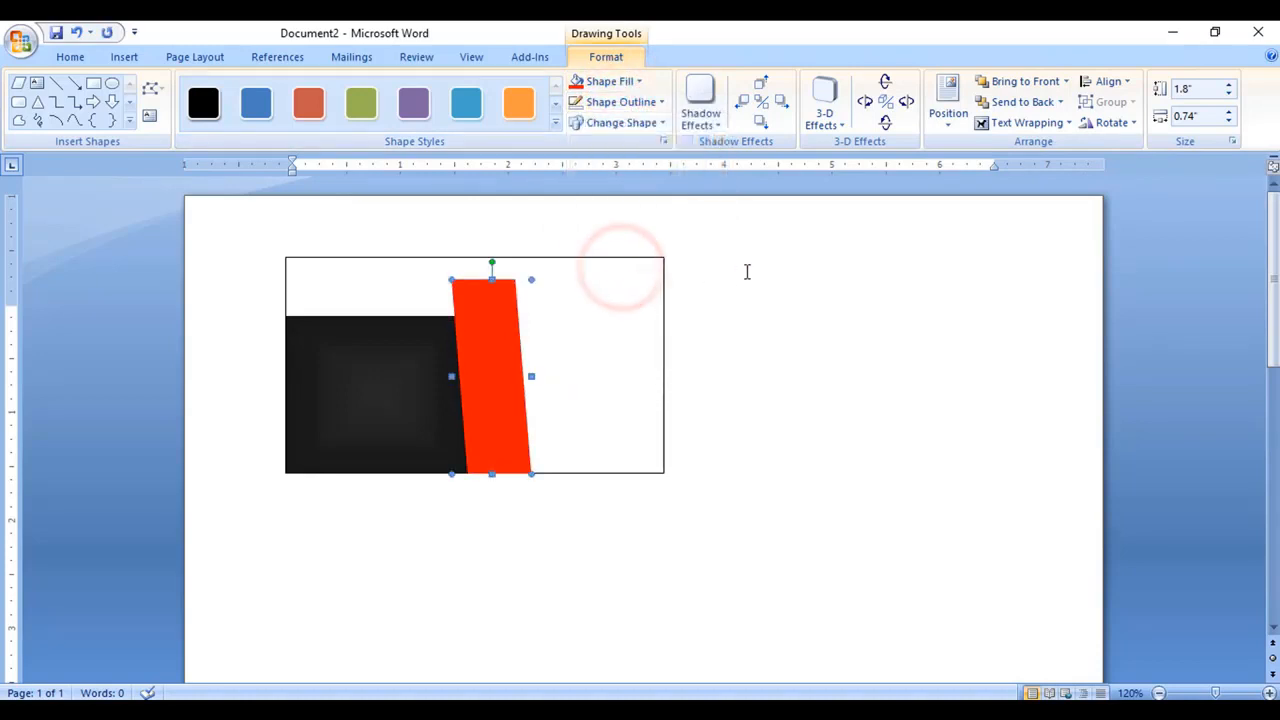
Step: Draw an isosceles triangle about 0.59 in high and 0.74 in wide with its apex at the red parallelogram's upper-left corner
{"action": "left_click", "coordinate": [120, 60]}
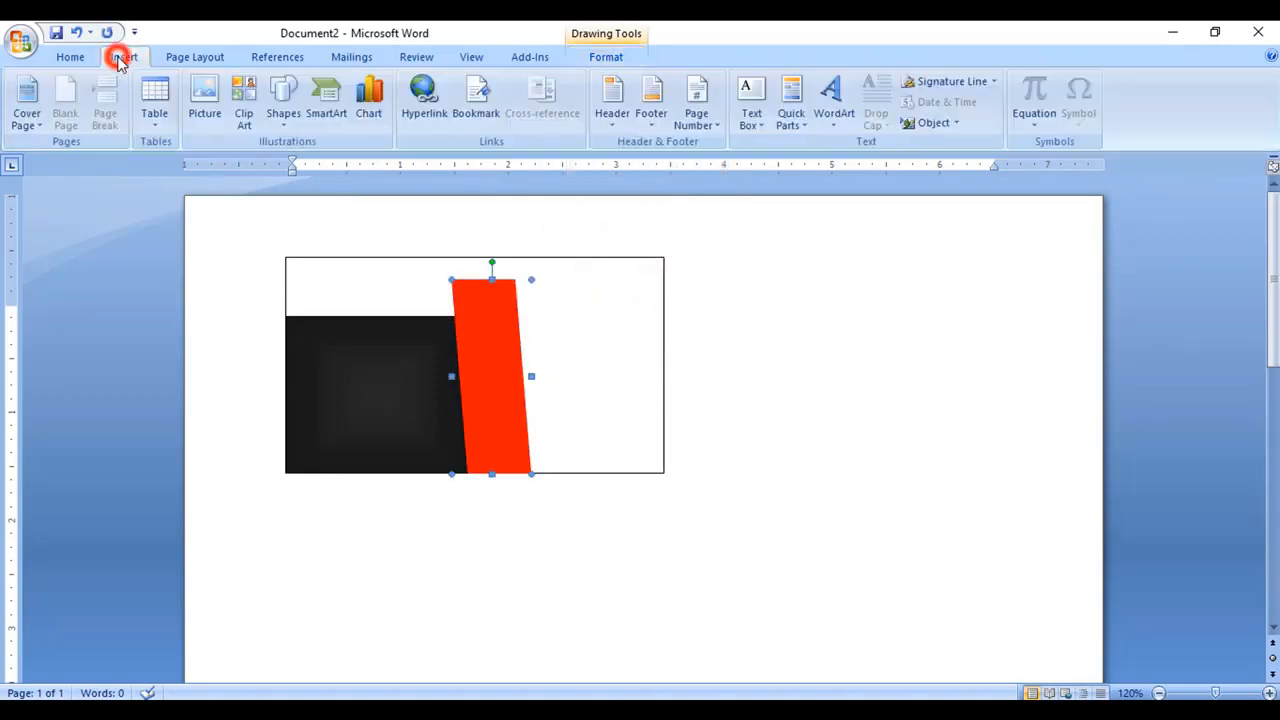
{"action": "left_click", "coordinate": [286, 118]}
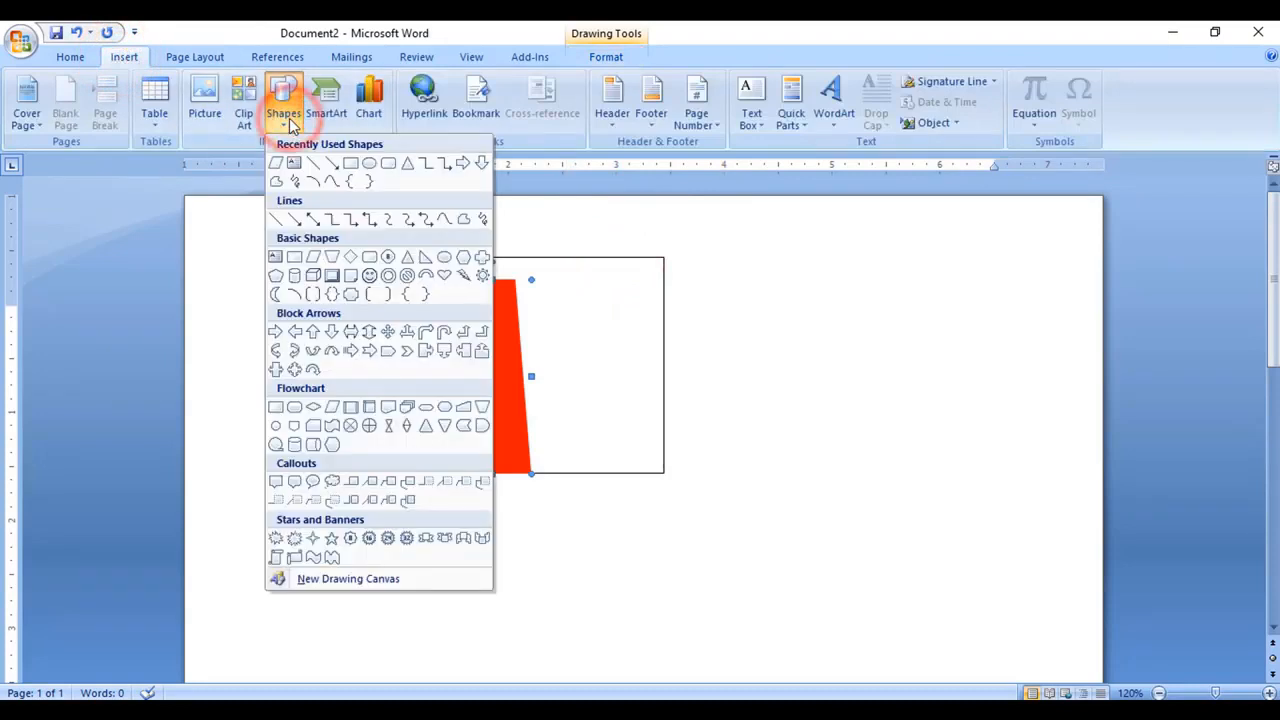
{"action": "left_click", "coordinate": [407, 262]}
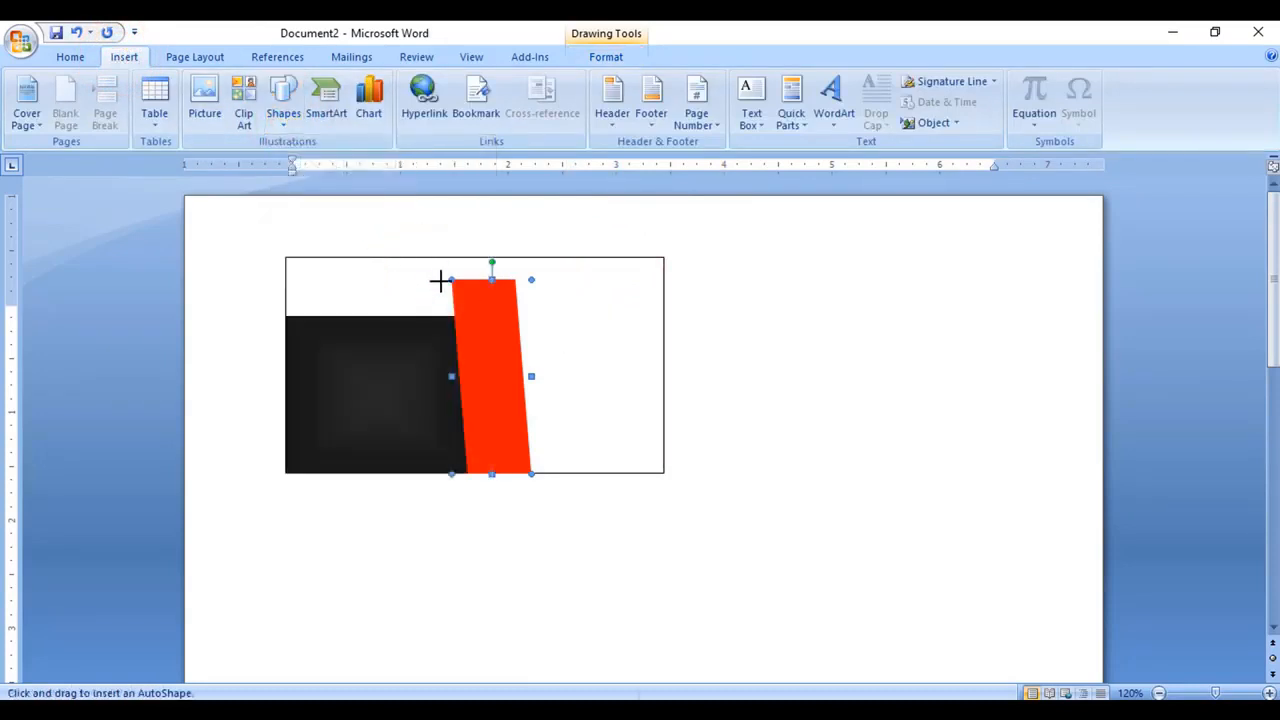
{"action": "left_click_drag", "start_coordinate": [448, 279], "coordinate": [493, 343]}
Step: Fill the triangle with Dark Red and remove its outline
{"action": "left_click", "coordinate": [608, 81]}
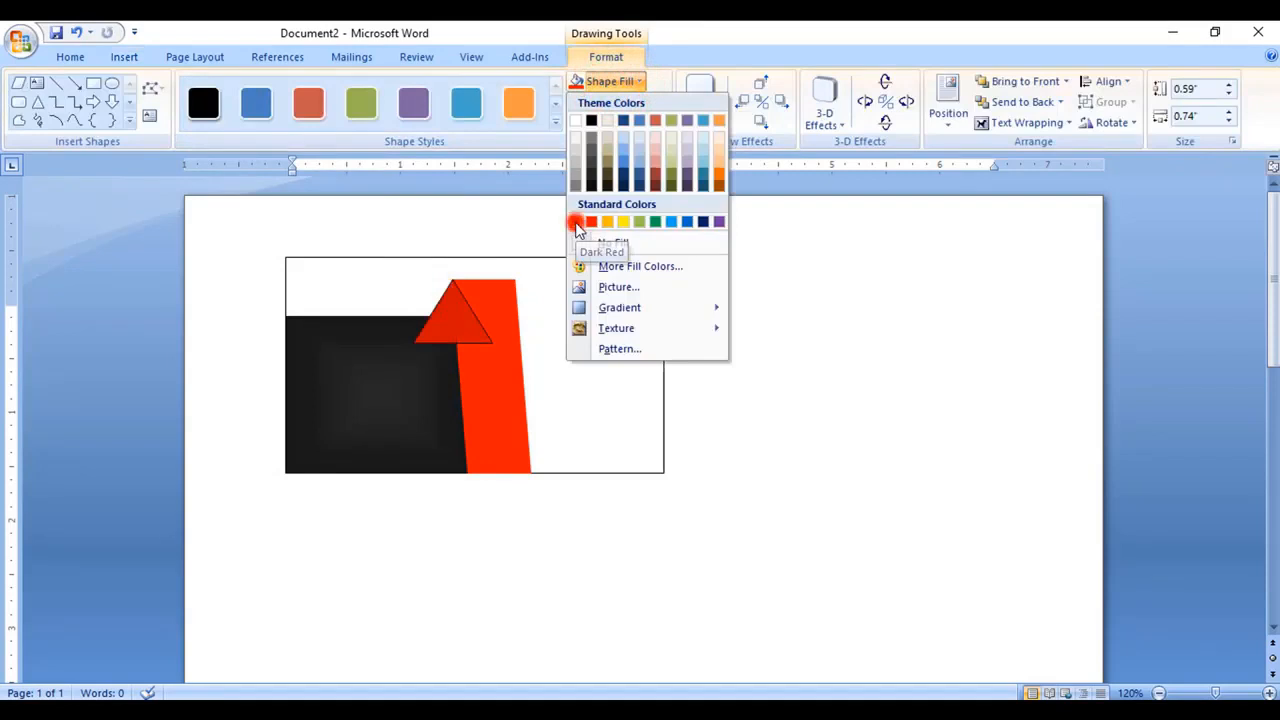
{"action": "left_click", "coordinate": [576, 222]}
{"action": "left_click", "coordinate": [620, 104]}
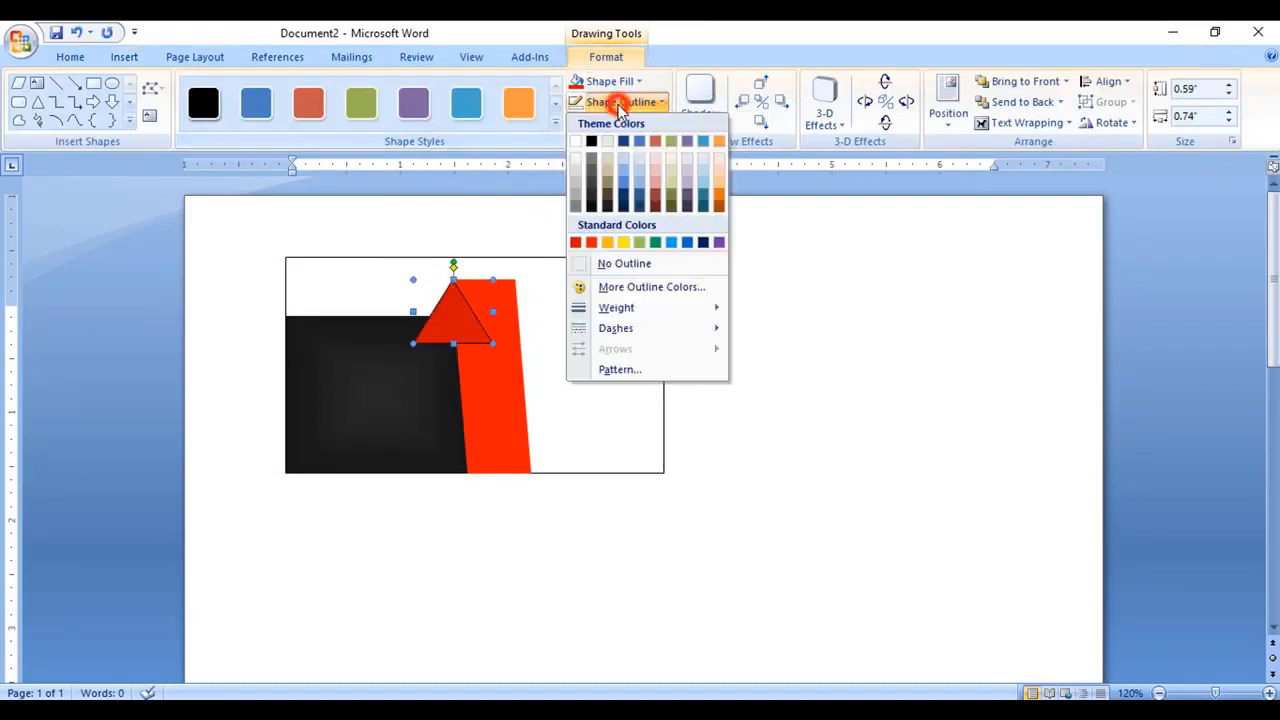
{"action": "left_click", "coordinate": [634, 264]}
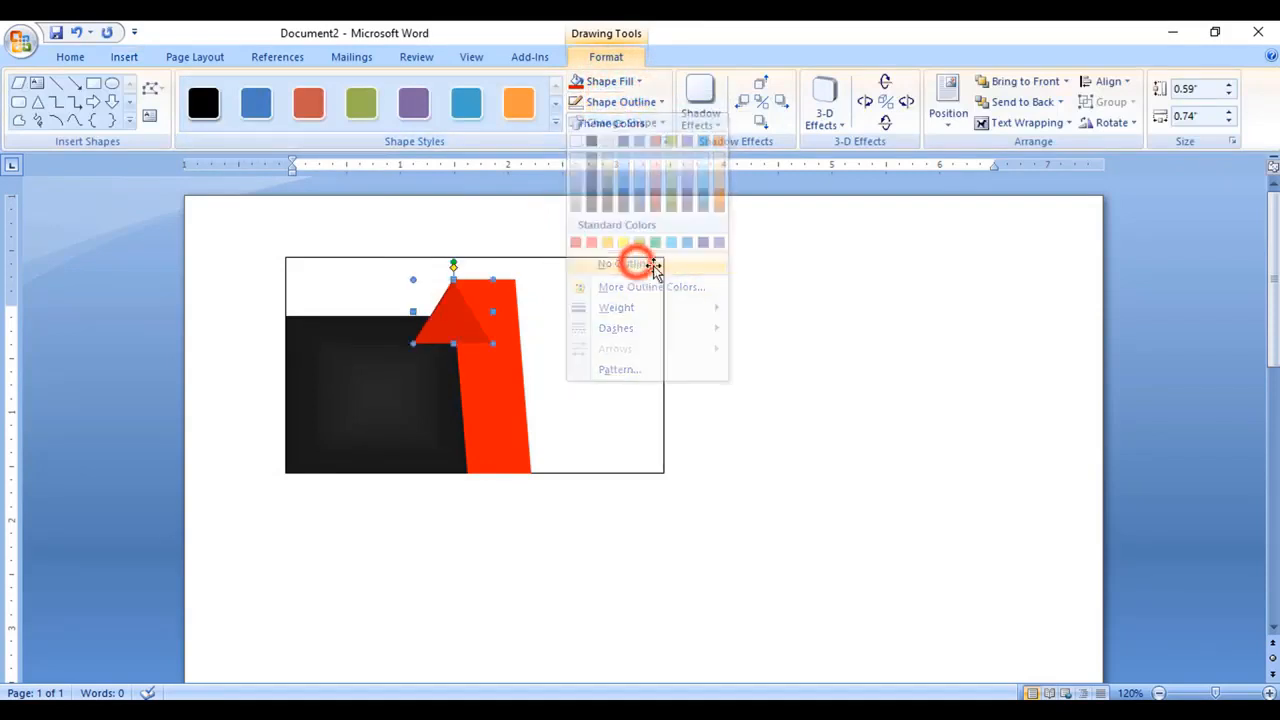
Step: Bring the black rectangle to the front, above the triangle and the parallelogram
{"action": "left_click", "coordinate": [392, 398]}
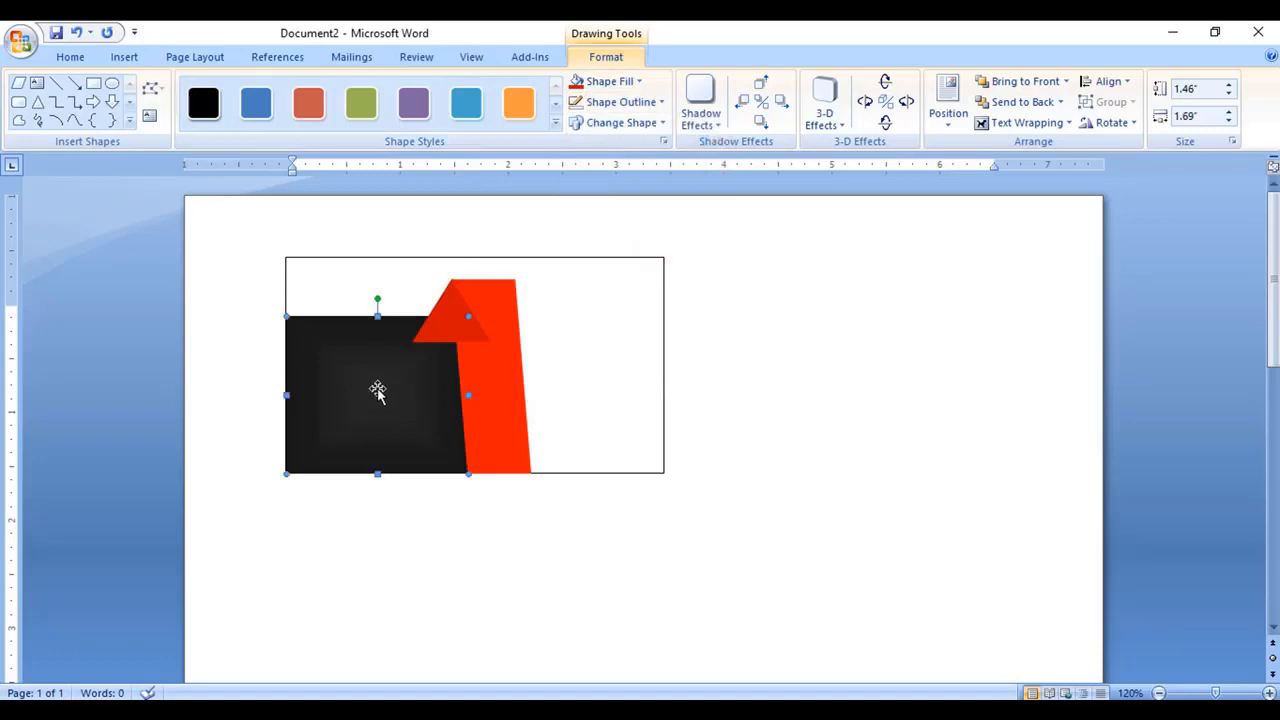
{"action": "left_click", "coordinate": [1068, 86]}
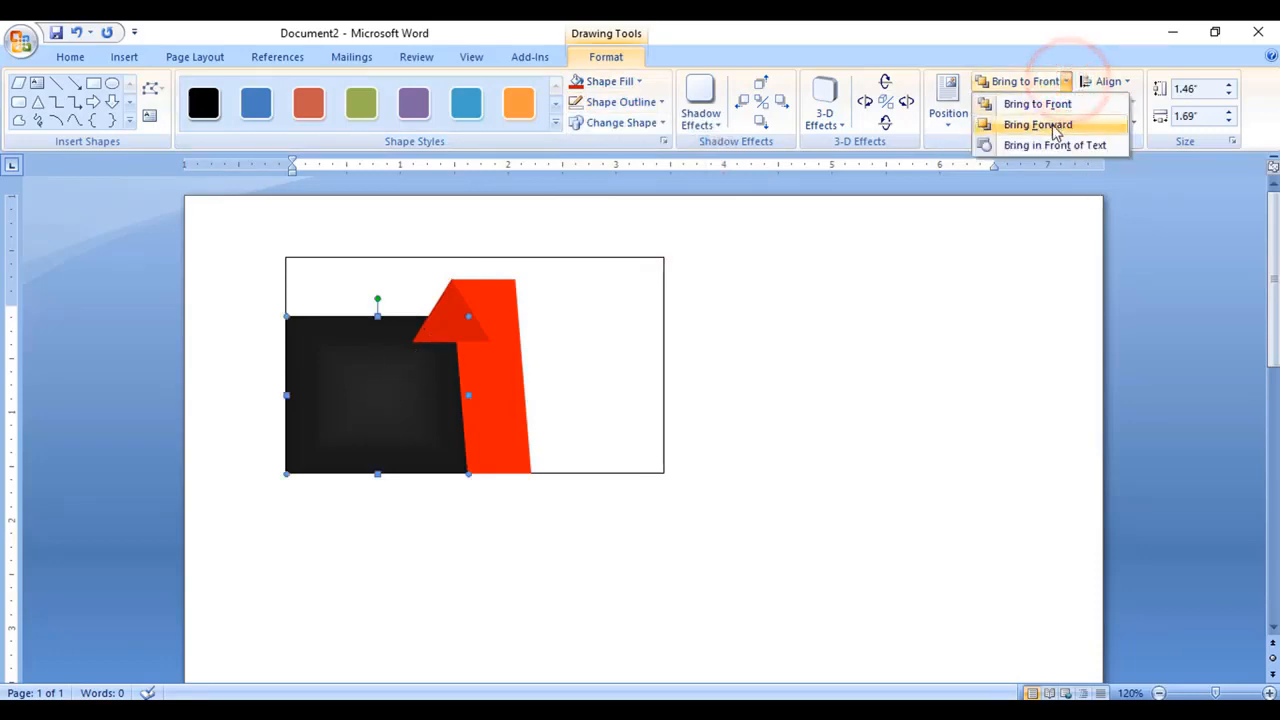
{"action": "left_click", "coordinate": [1058, 125]}
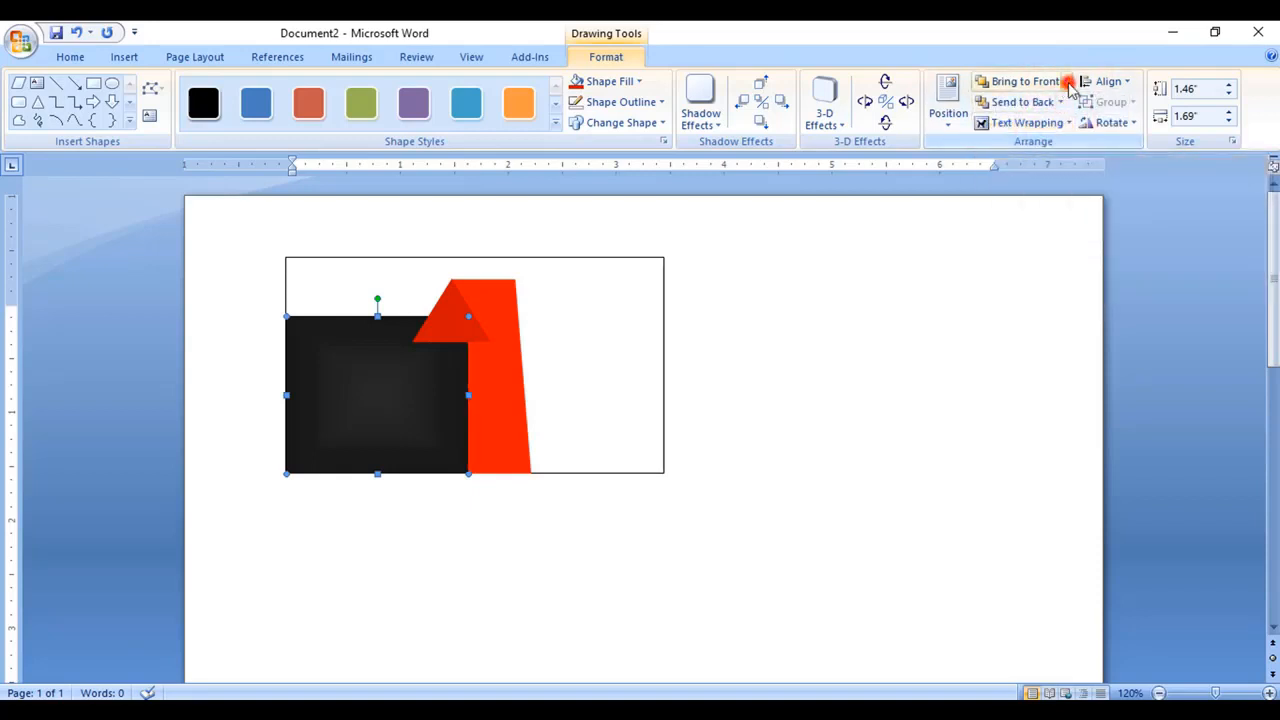
{"action": "left_click", "coordinate": [1068, 86]}
{"action": "left_click", "coordinate": [1060, 105]}
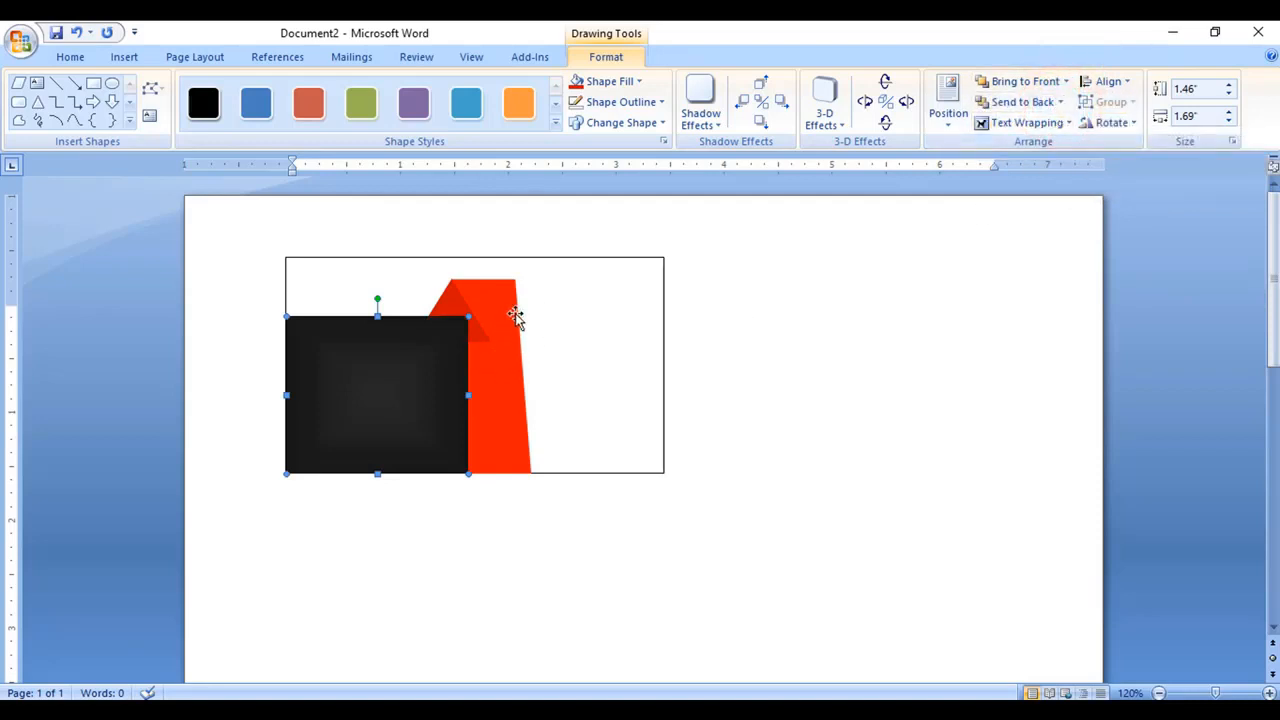
Step: Bring the red parallelogram to the front so it covers the edges of the triangle and the black rectangle
{"action": "left_click", "coordinate": [510, 380]}
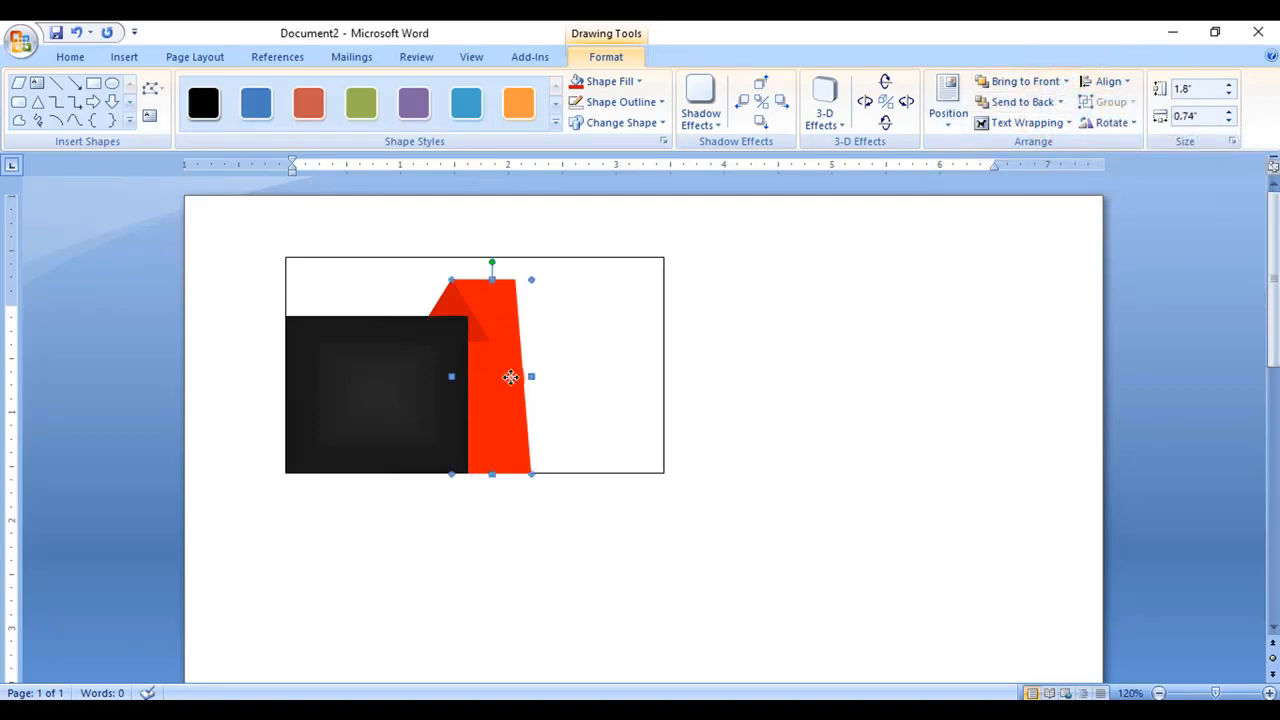
{"action": "left_click", "coordinate": [1065, 82]}
{"action": "left_click", "coordinate": [1058, 124]}
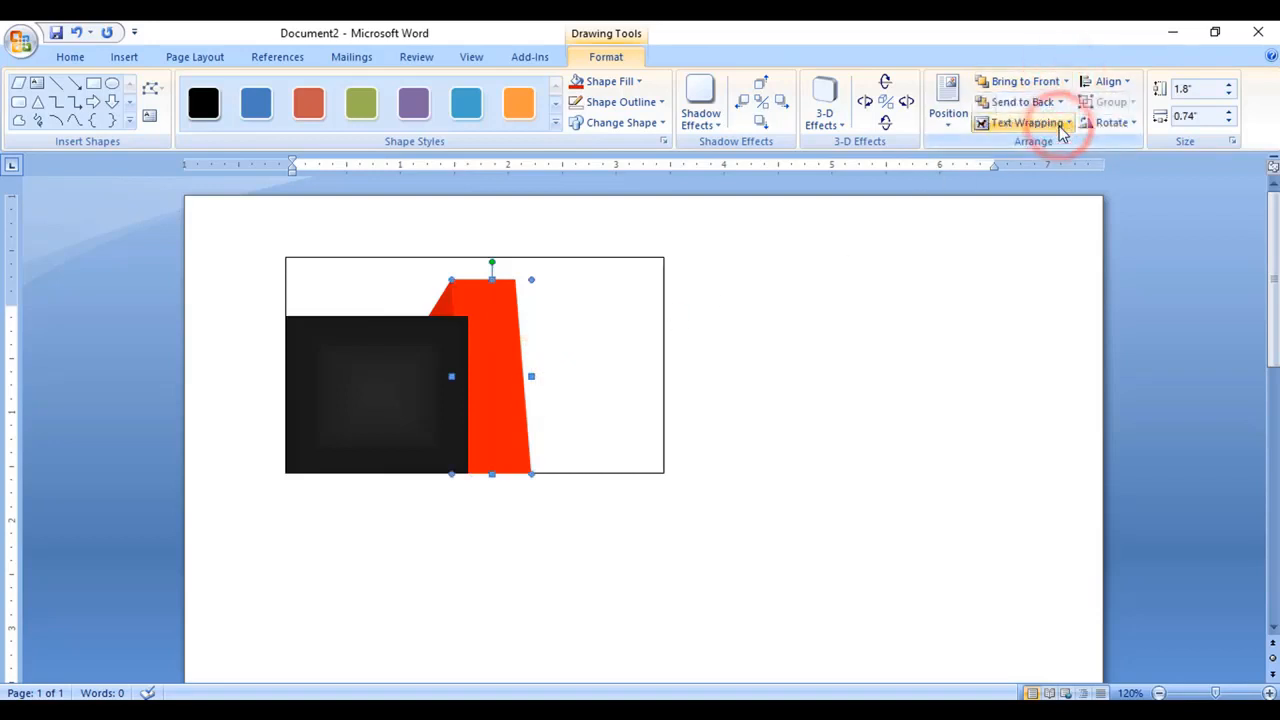
{"action": "left_click", "coordinate": [1066, 81]}
{"action": "left_click", "coordinate": [1037, 104]}
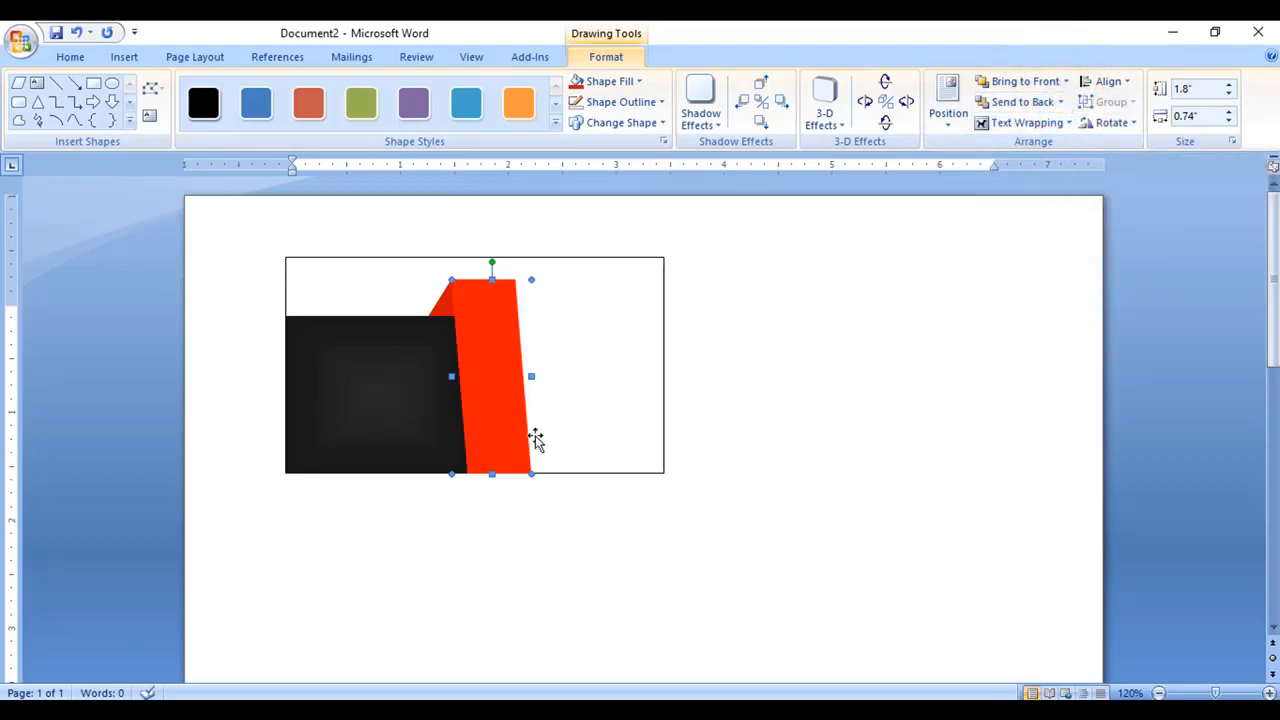
{"action": "left_click", "coordinate": [782, 437]}
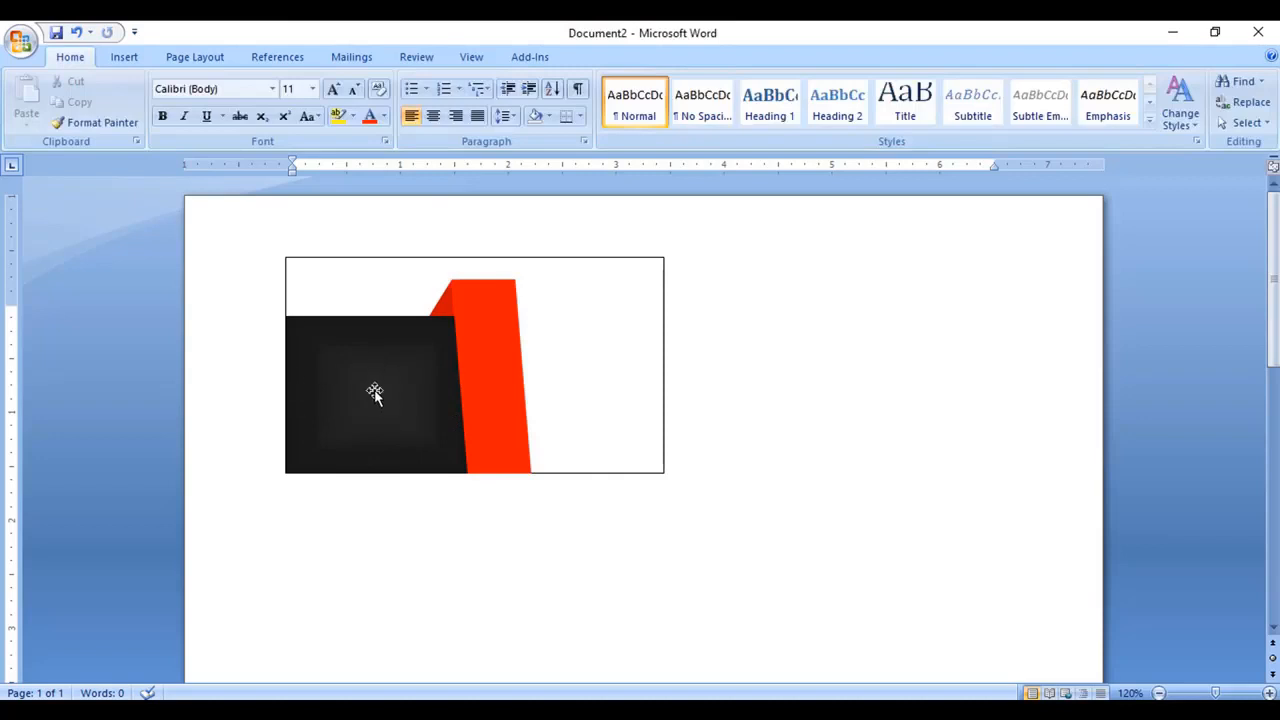
Step: Draw a text box about 0.66 in high and 1.64 in wide across the lower part of the black rectangle
{"action": "left_click", "coordinate": [122, 58]}
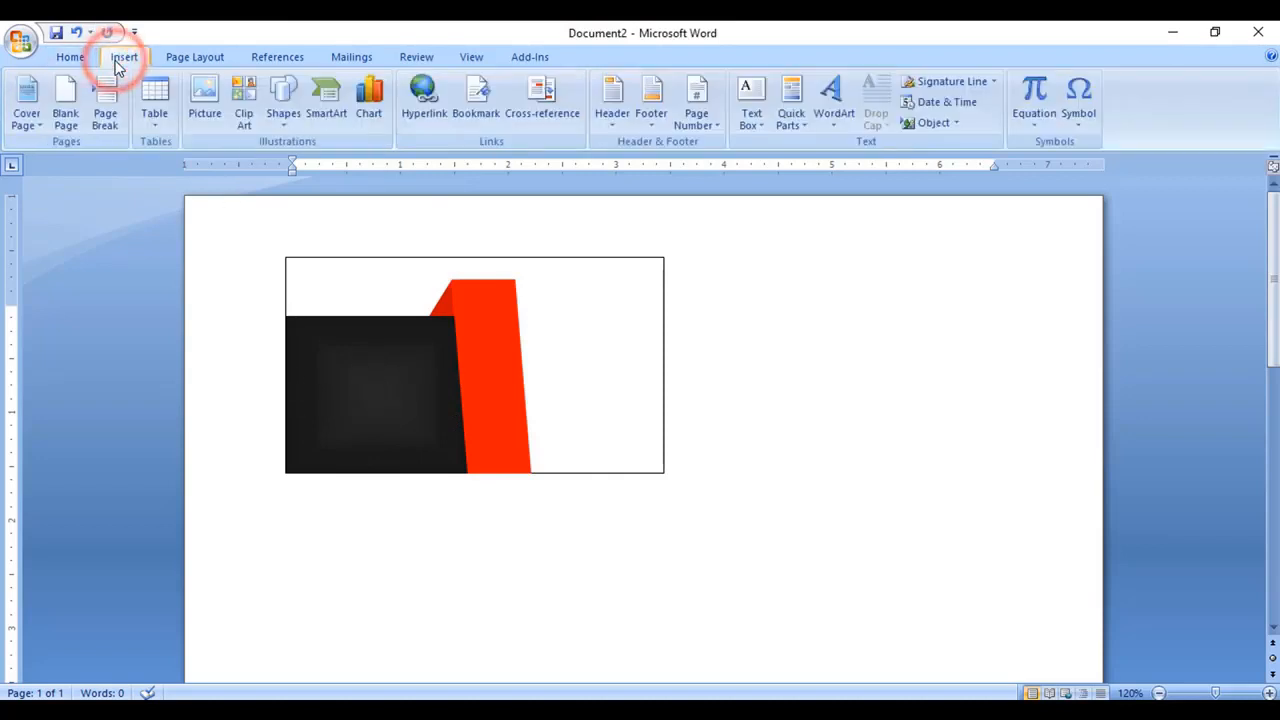
{"action": "left_click", "coordinate": [284, 104]}
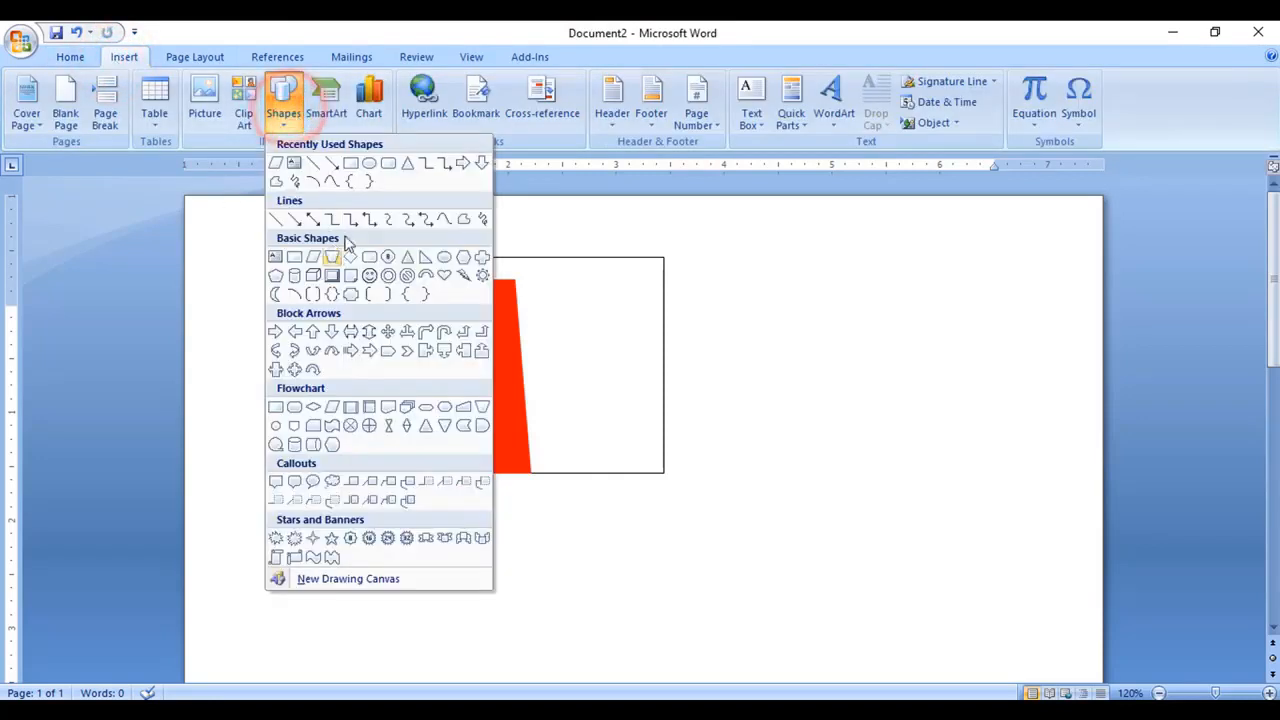
{"action": "left_click", "coordinate": [293, 165]}
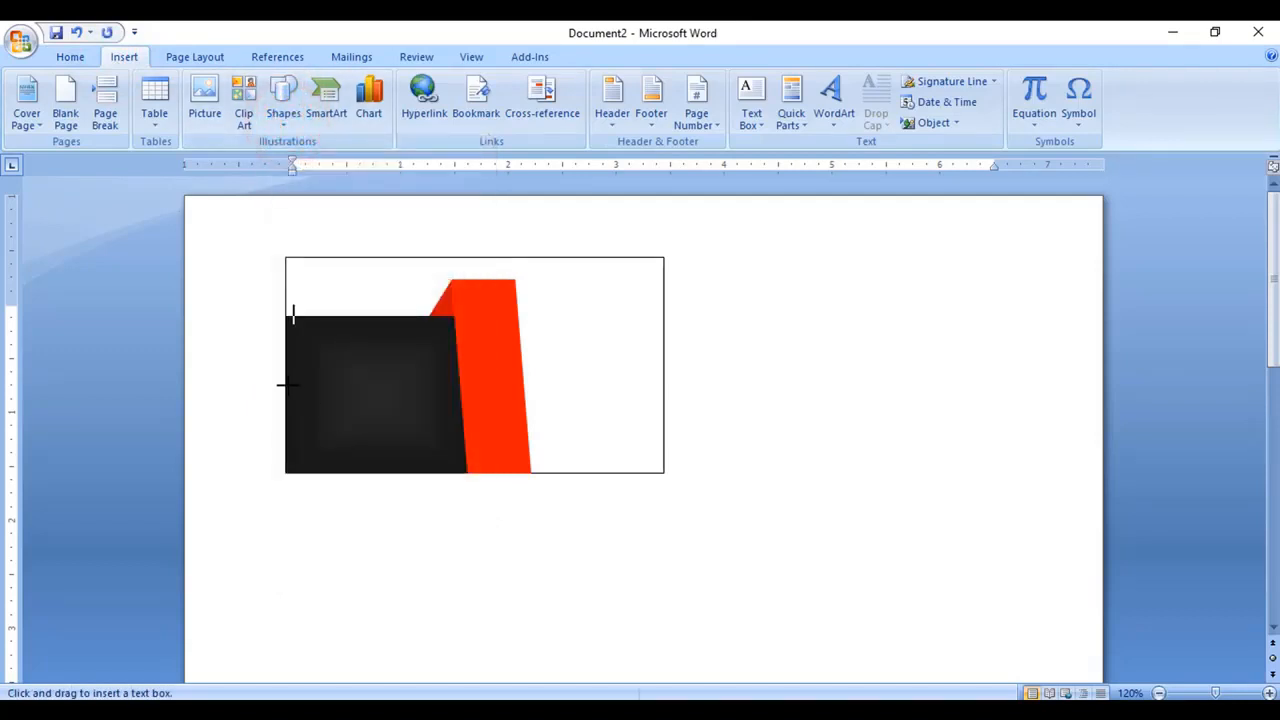
{"action": "left_click_drag", "start_coordinate": [283, 383], "coordinate": [457, 458]}
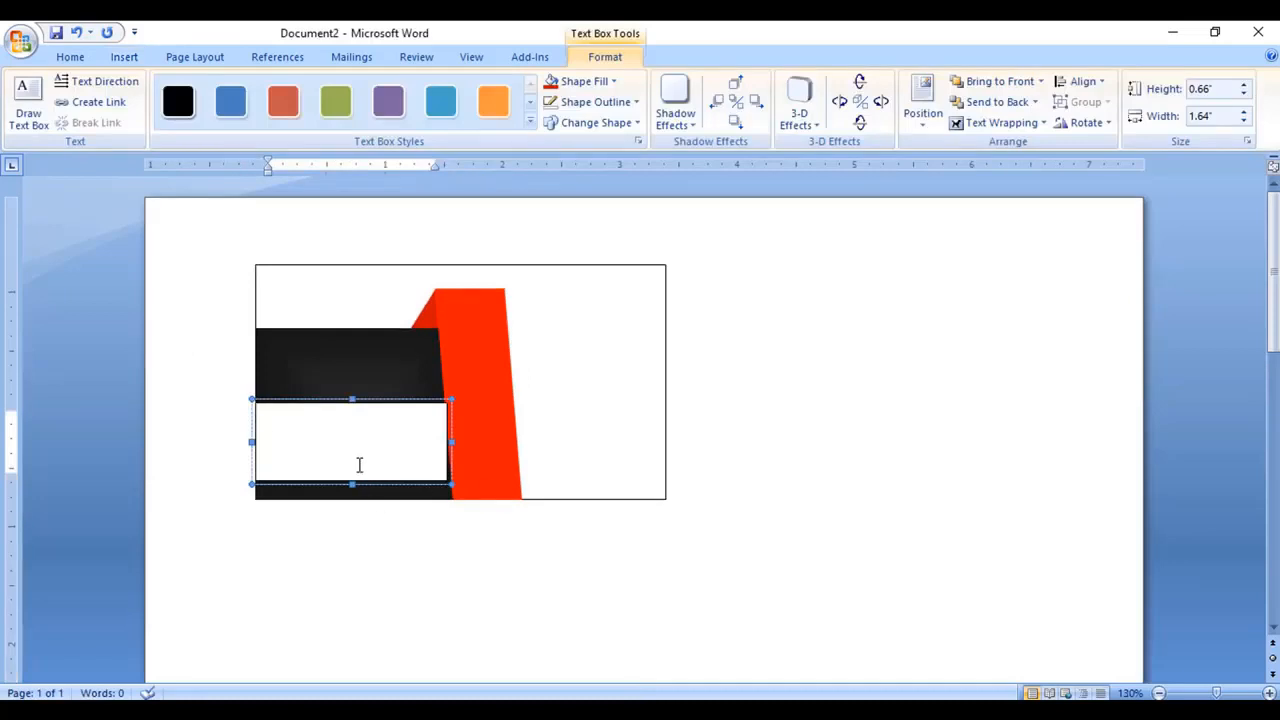
Step: Enter "Tareq Academy" and, on a second line, "YouTube" as centred text in the text box
{"action": "type", "text": "Tareq Academy"}
{"action": "key", "text": "ctrl+e"}
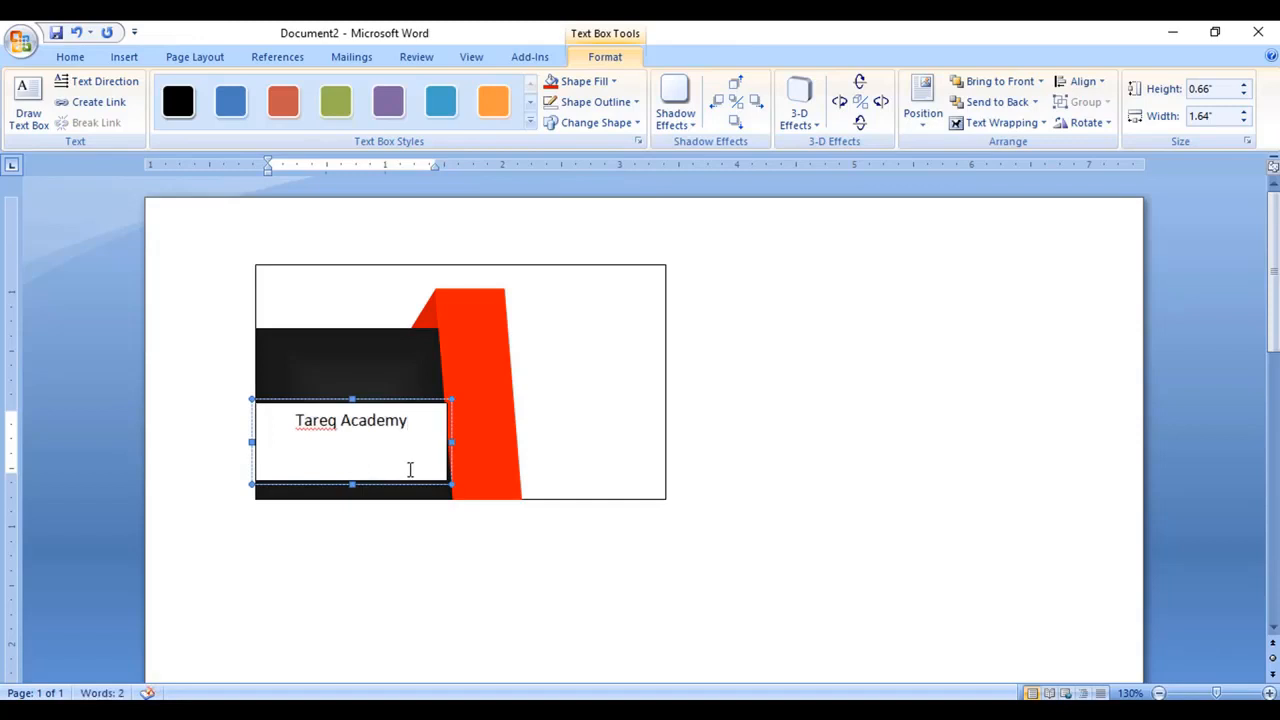
{"action": "key", "text": "ctrl+]"}
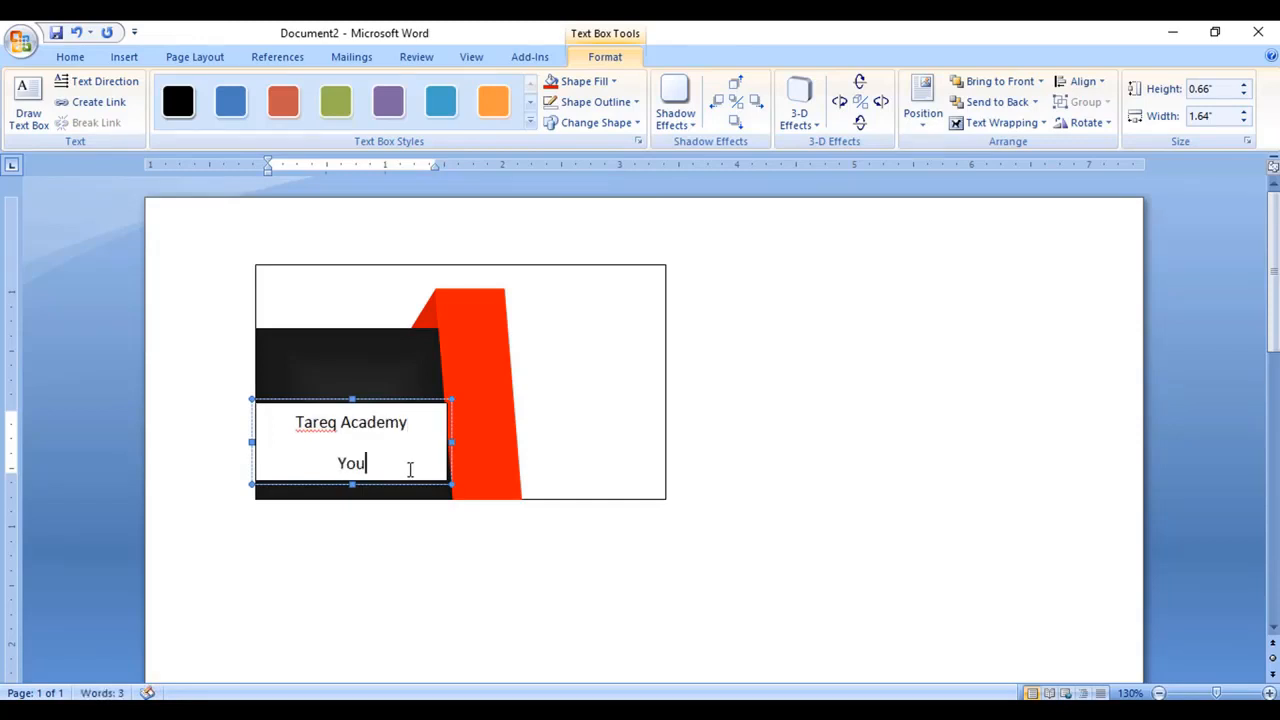
{"action": "type", "text": "YouTube"}
Step: Remove the space after the paragraphs for both lines in the text box
{"action": "key", "text": "ctrl+a"}
{"action": "left_click", "coordinate": [70, 58]}
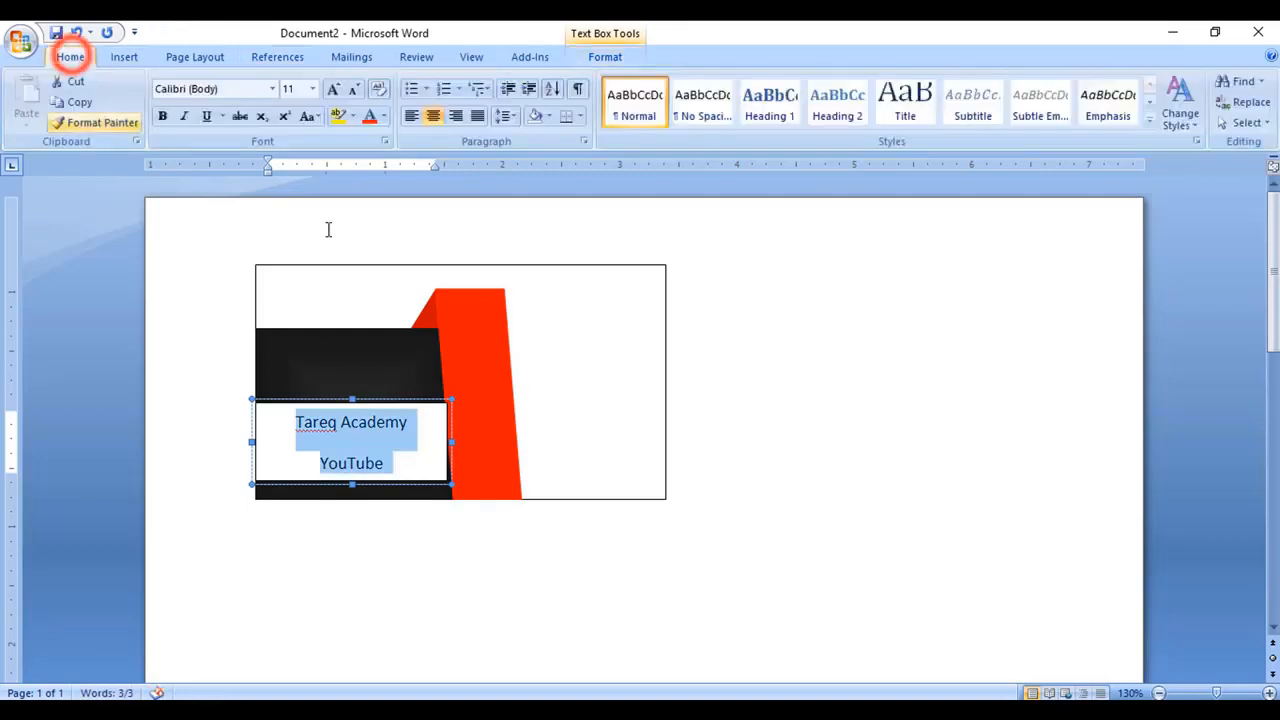
{"action": "left_click", "coordinate": [505, 117]}
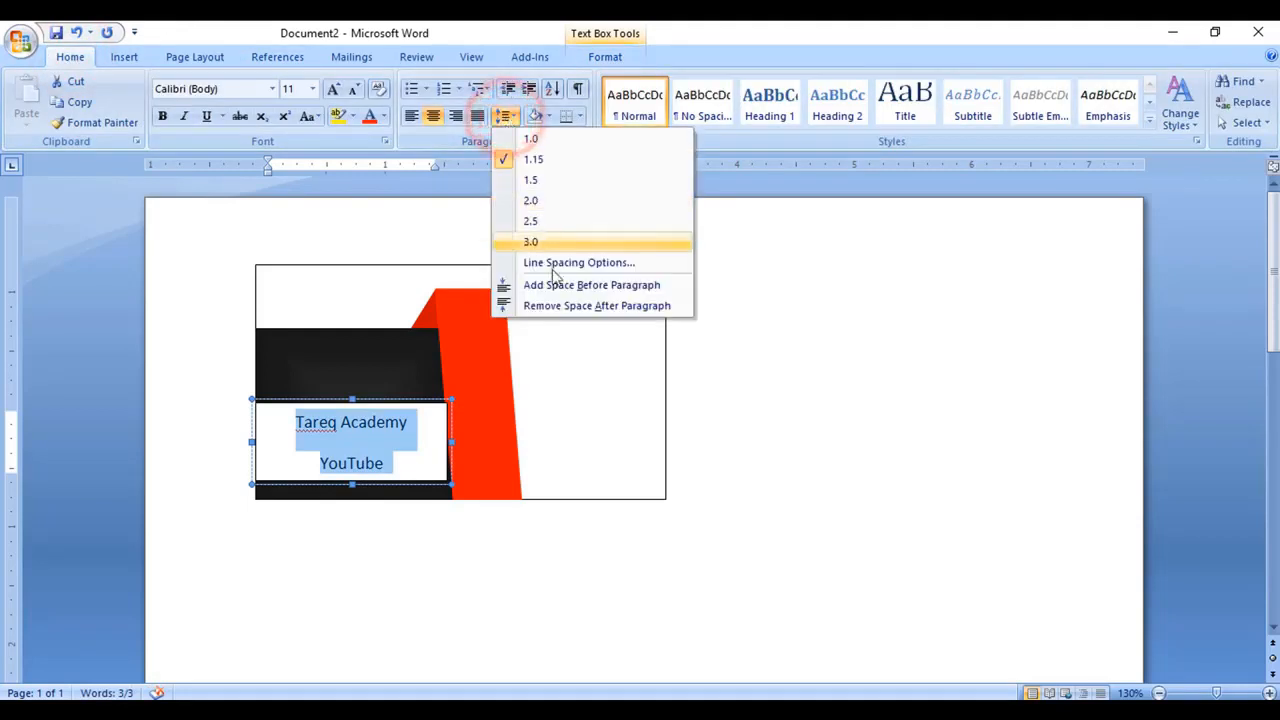
{"action": "left_click", "coordinate": [553, 306]}
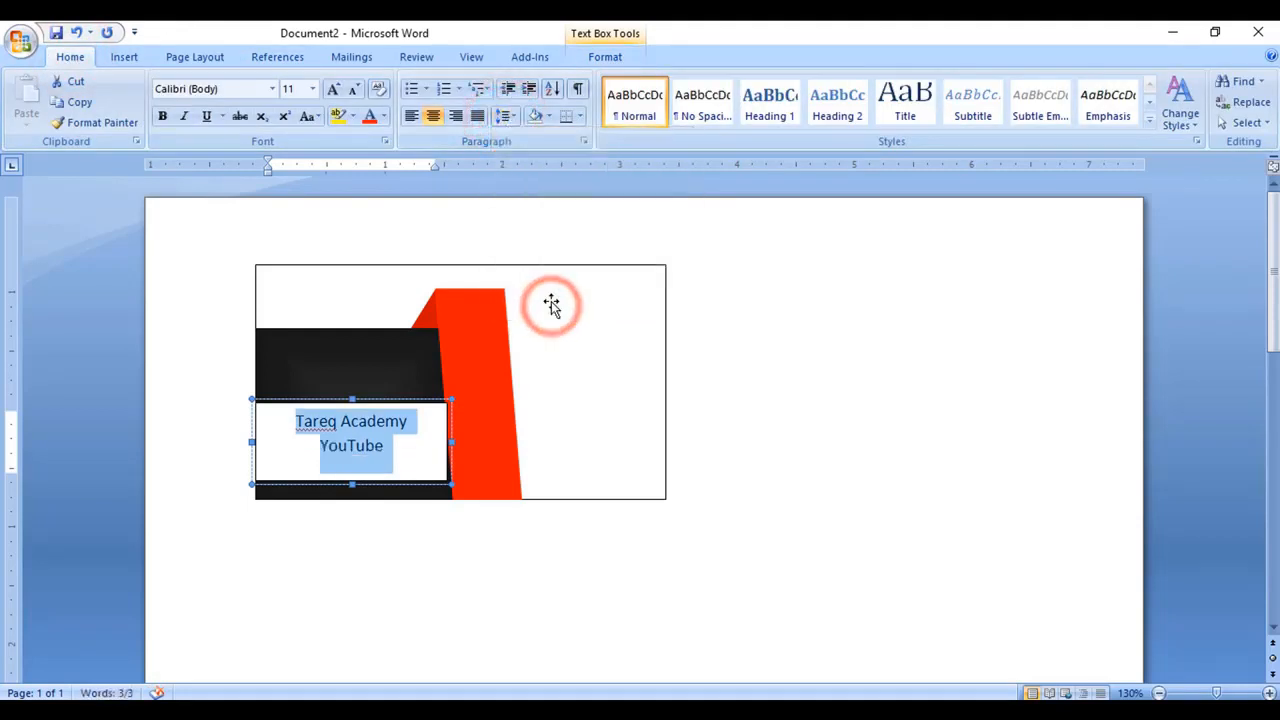
Step: Enlarge the "Tareq Academy" line to 16 pt
{"action": "left_click", "coordinate": [324, 447]}
{"action": "triple_click", "coordinate": [297, 421]}
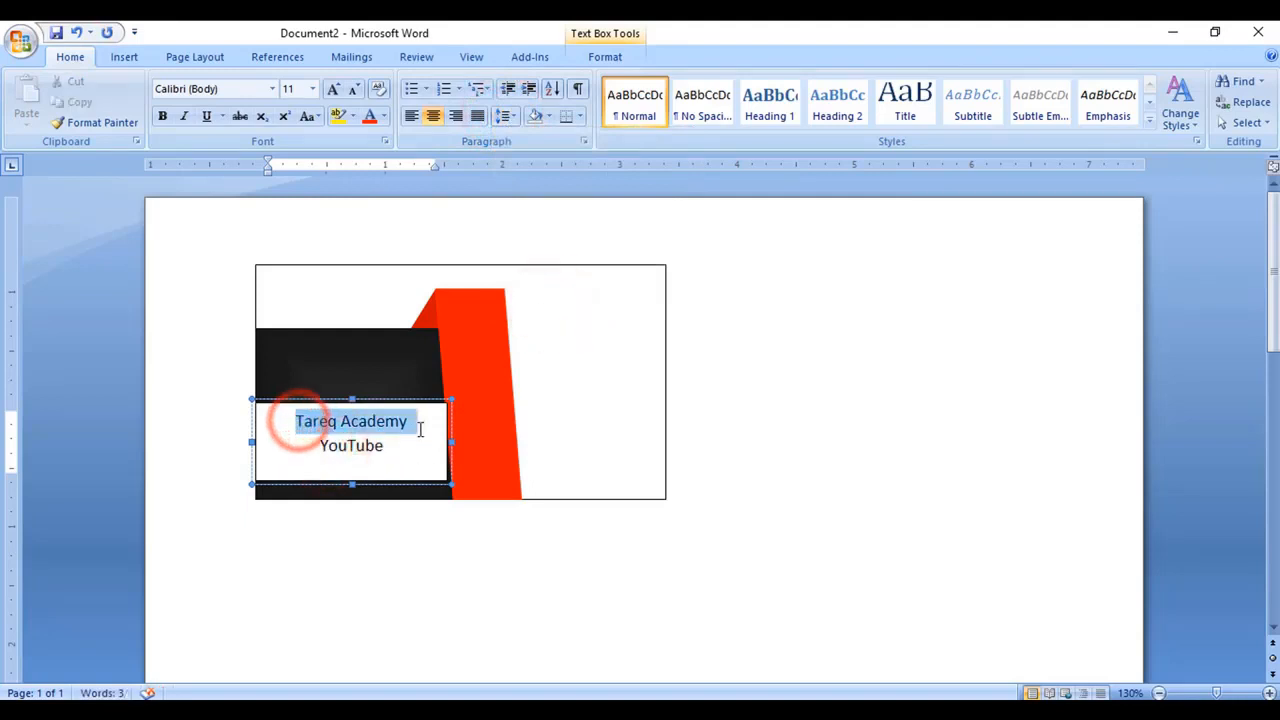
{"action": "left_click", "coordinate": [333, 89]}
{"action": "left_click", "coordinate": [333, 89]}
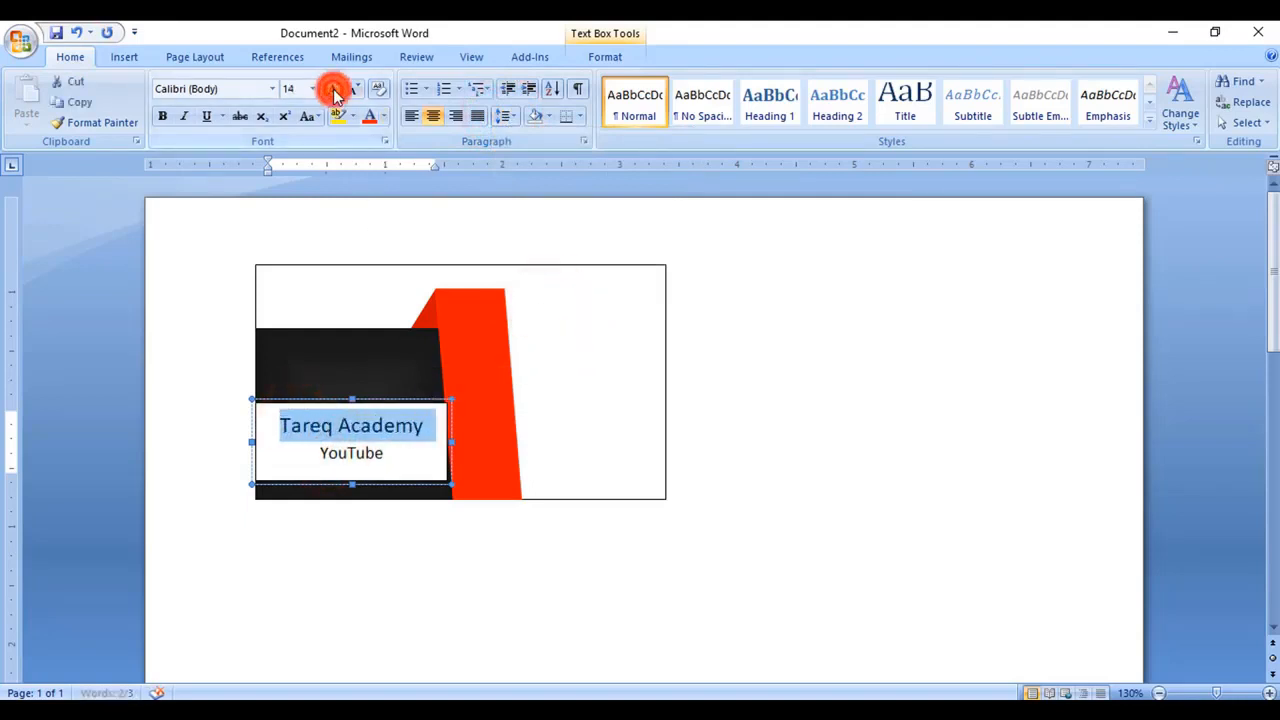
{"action": "left_click", "coordinate": [333, 89]}
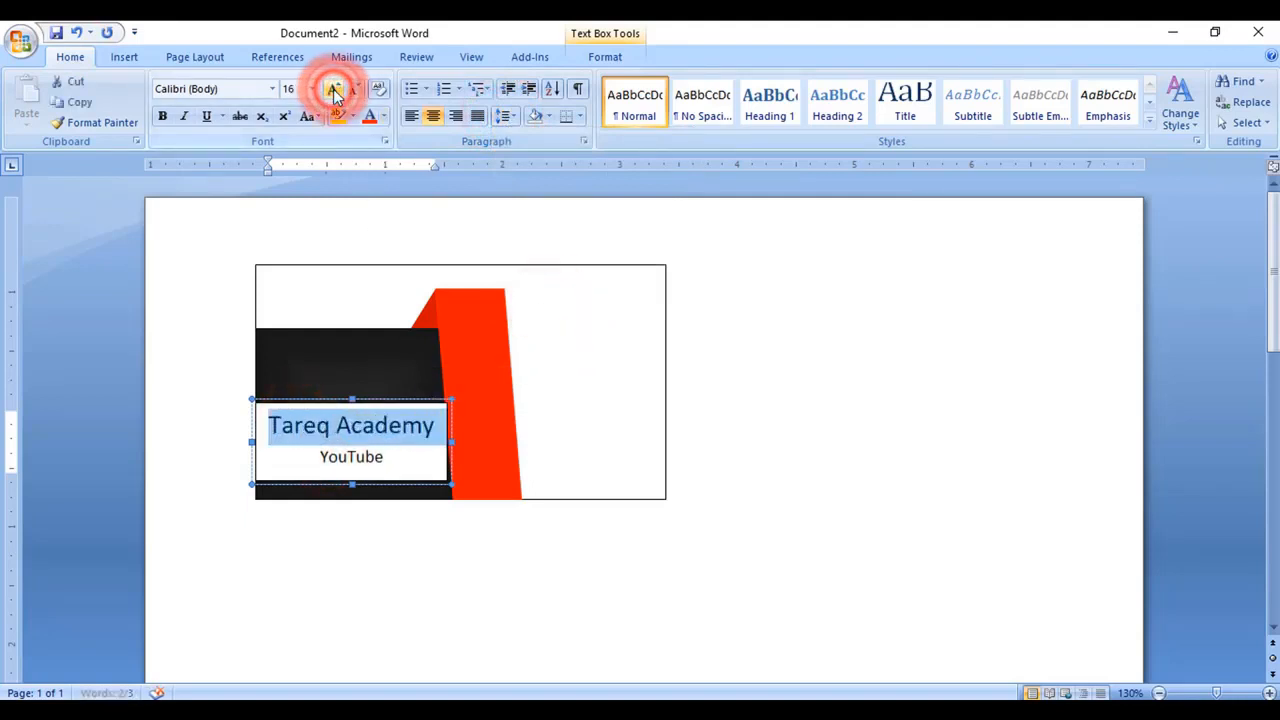
Step: Set the font of both text box lines to Bahnschrift Condensed
{"action": "left_click", "coordinate": [420, 451]}
{"action": "key", "text": "ctrl+a"}
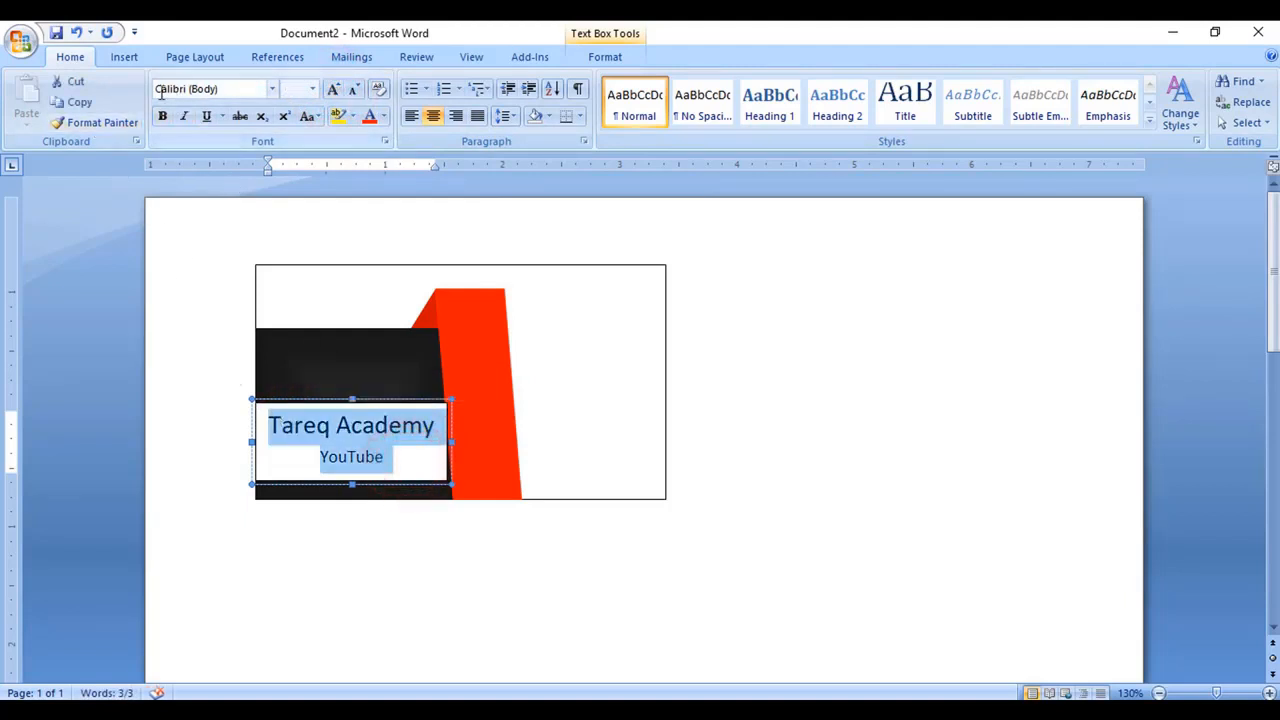
{"action": "left_click", "coordinate": [272, 89]}
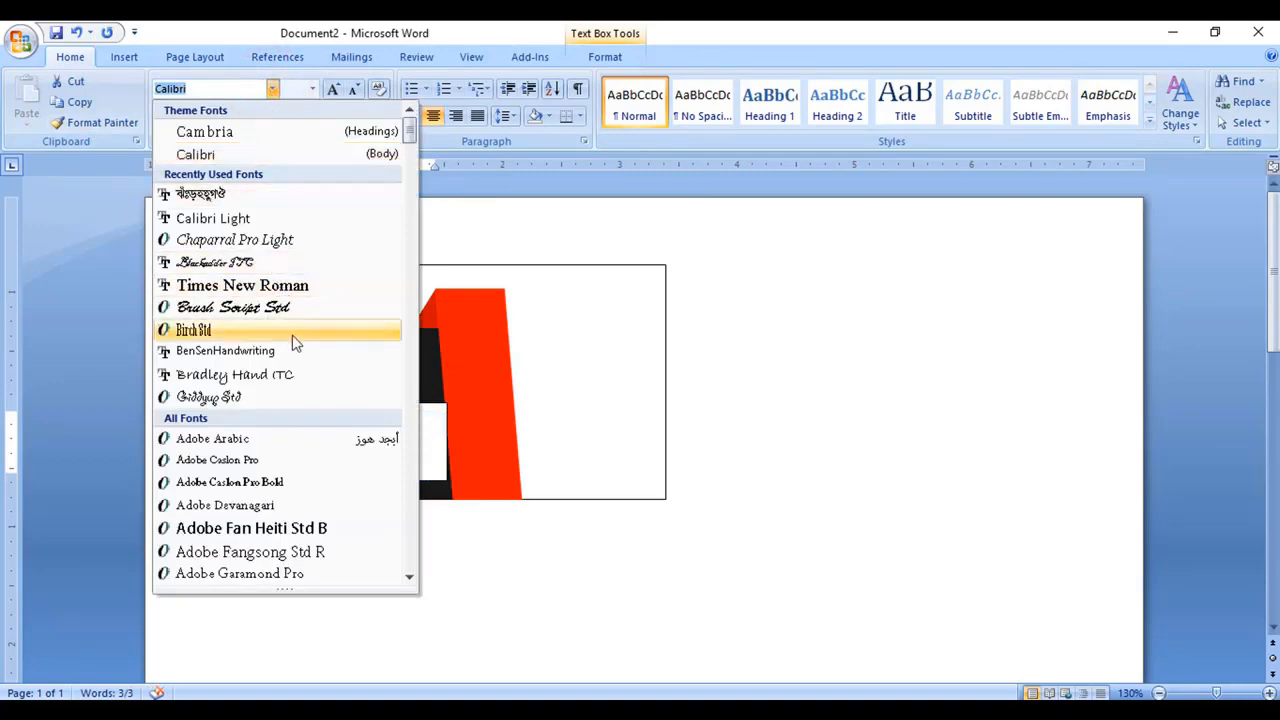
{"action": "scroll", "coordinate": [295, 343], "scroll_direction": "down", "scroll_amount": 3}
{"action": "scroll", "coordinate": [283, 349], "scroll_direction": "down", "scroll_amount": 5}
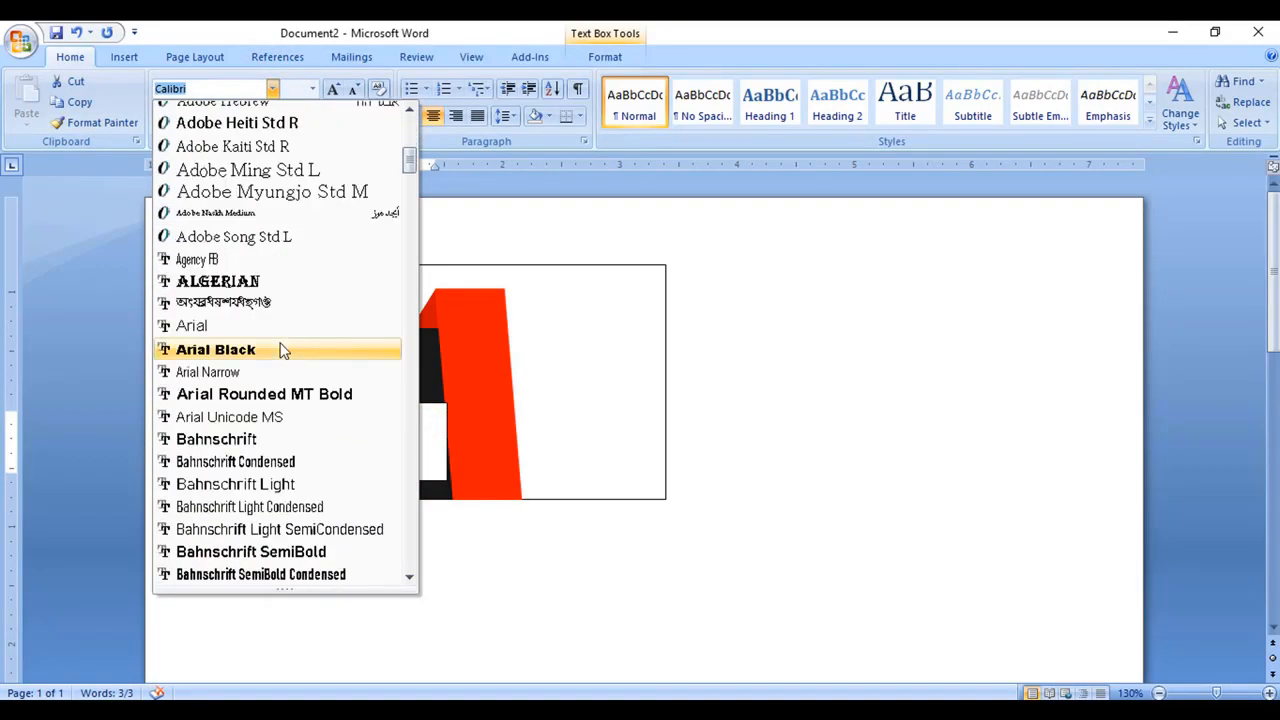
{"action": "scroll", "coordinate": [283, 349], "scroll_direction": "down", "scroll_amount": 2}
{"action": "left_click", "coordinate": [250, 323]}
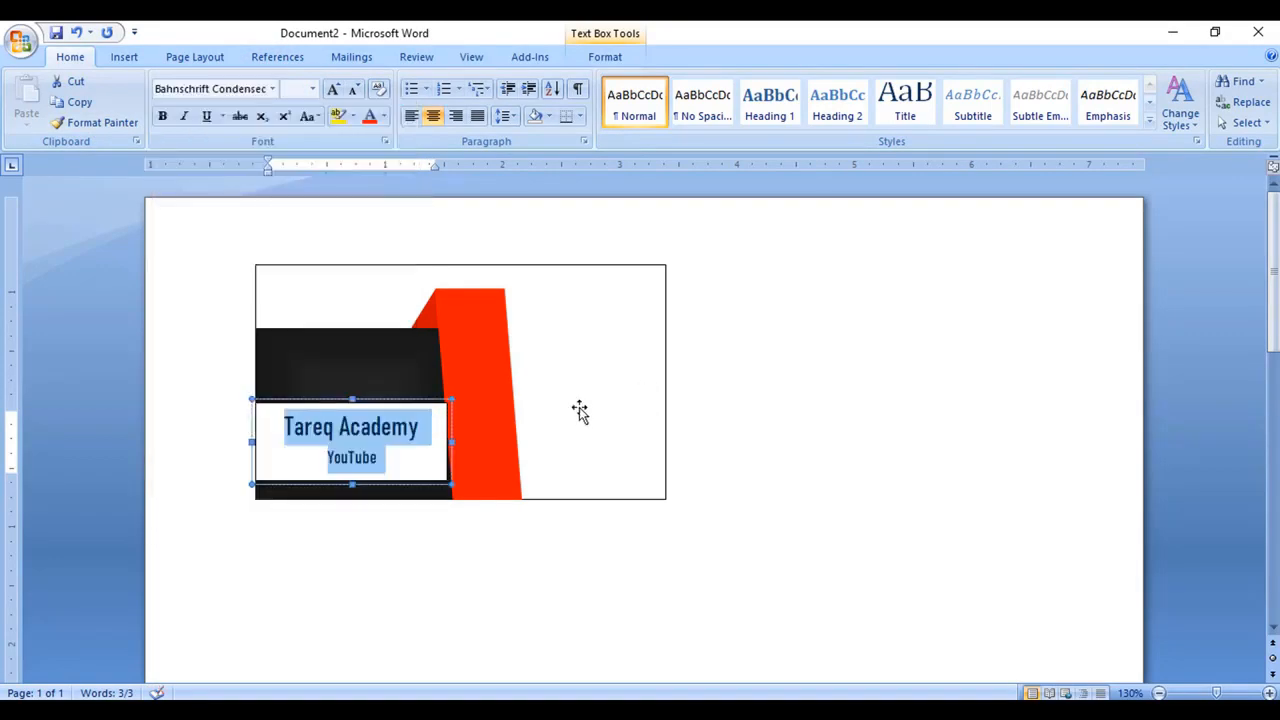
{"action": "left_click", "coordinate": [396, 455]}
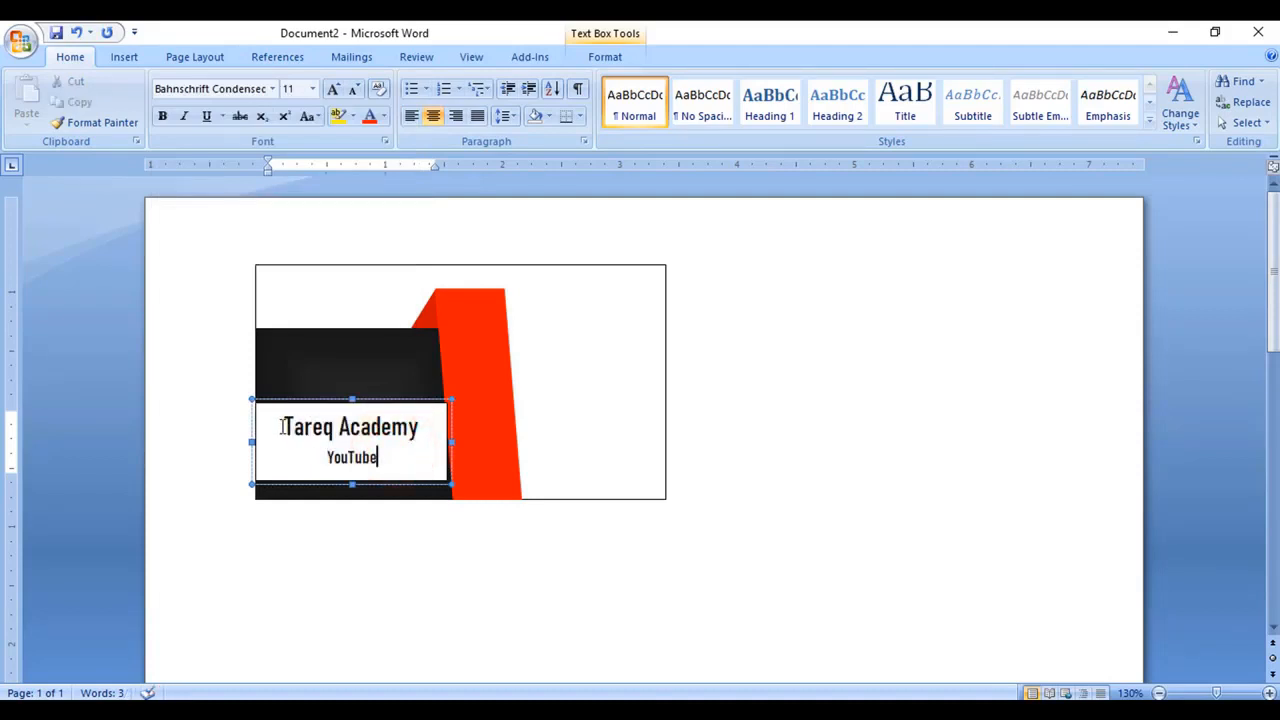
Step: Remove the fill and the outline of the "Tareq Academy" text box
{"action": "left_click", "coordinate": [396, 401]}
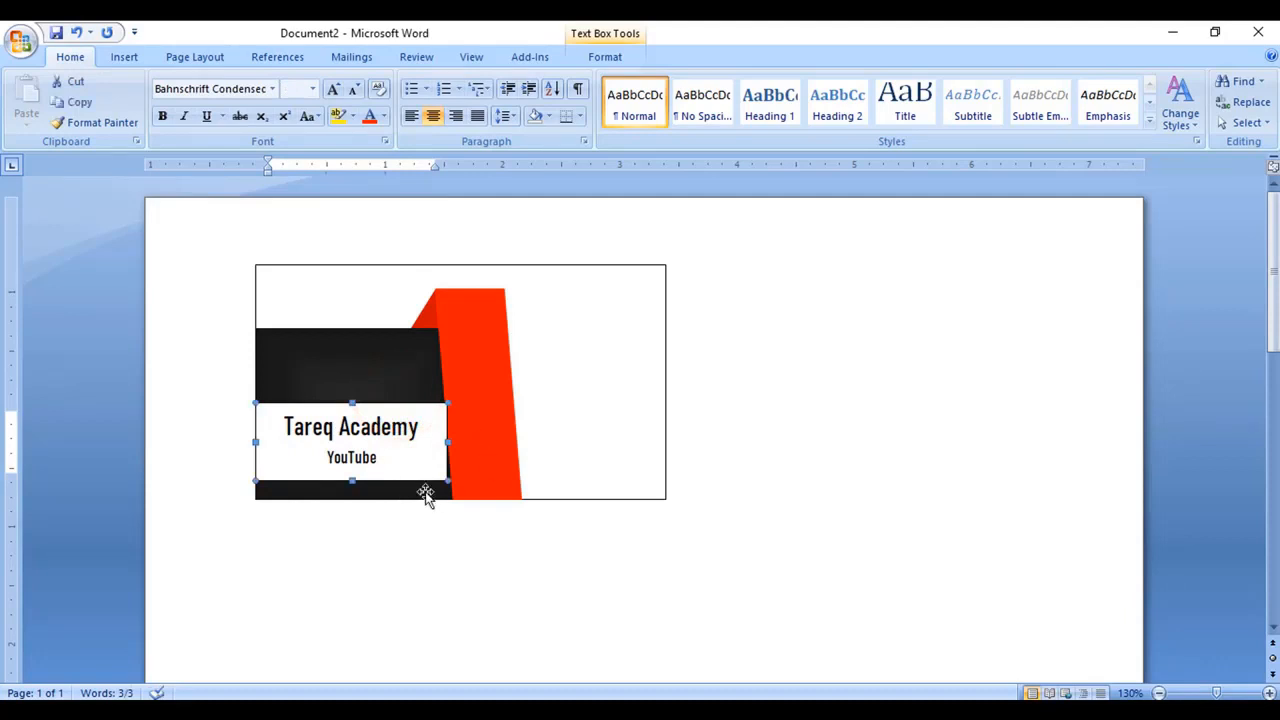
{"action": "left_click", "coordinate": [607, 58]}
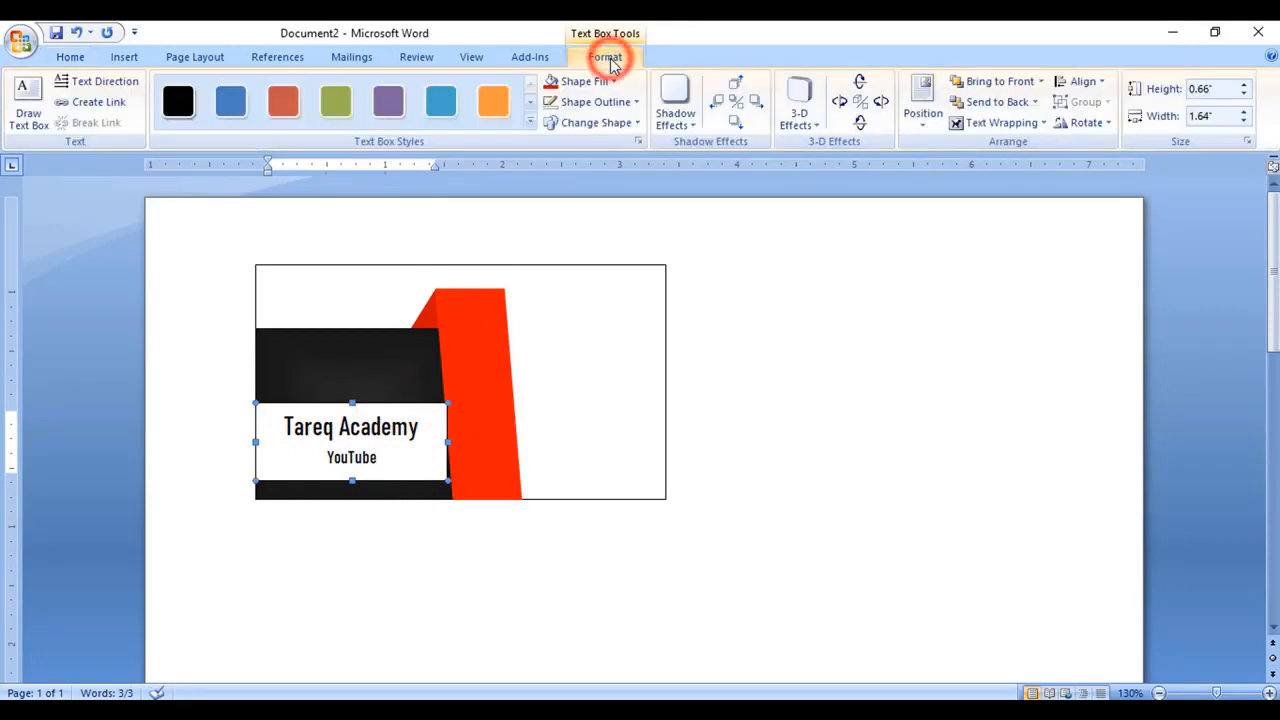
{"action": "left_click", "coordinate": [612, 81]}
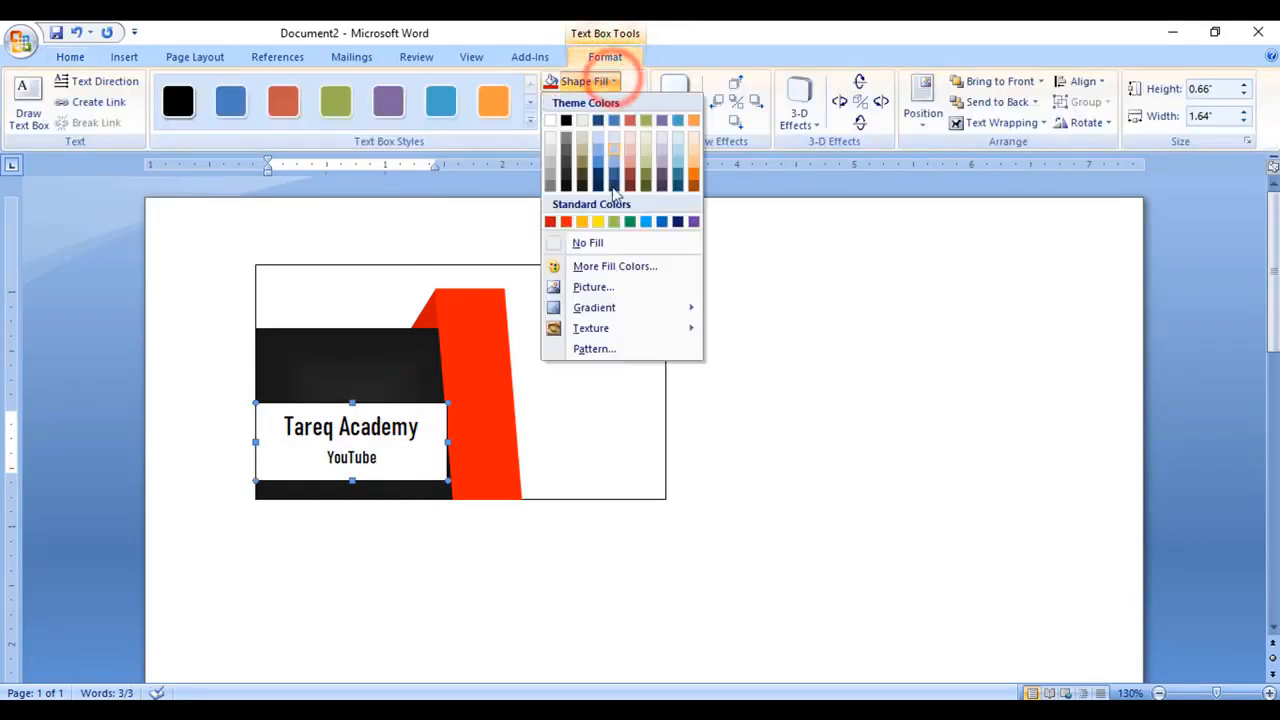
{"action": "left_click", "coordinate": [590, 243]}
{"action": "left_click", "coordinate": [610, 103]}
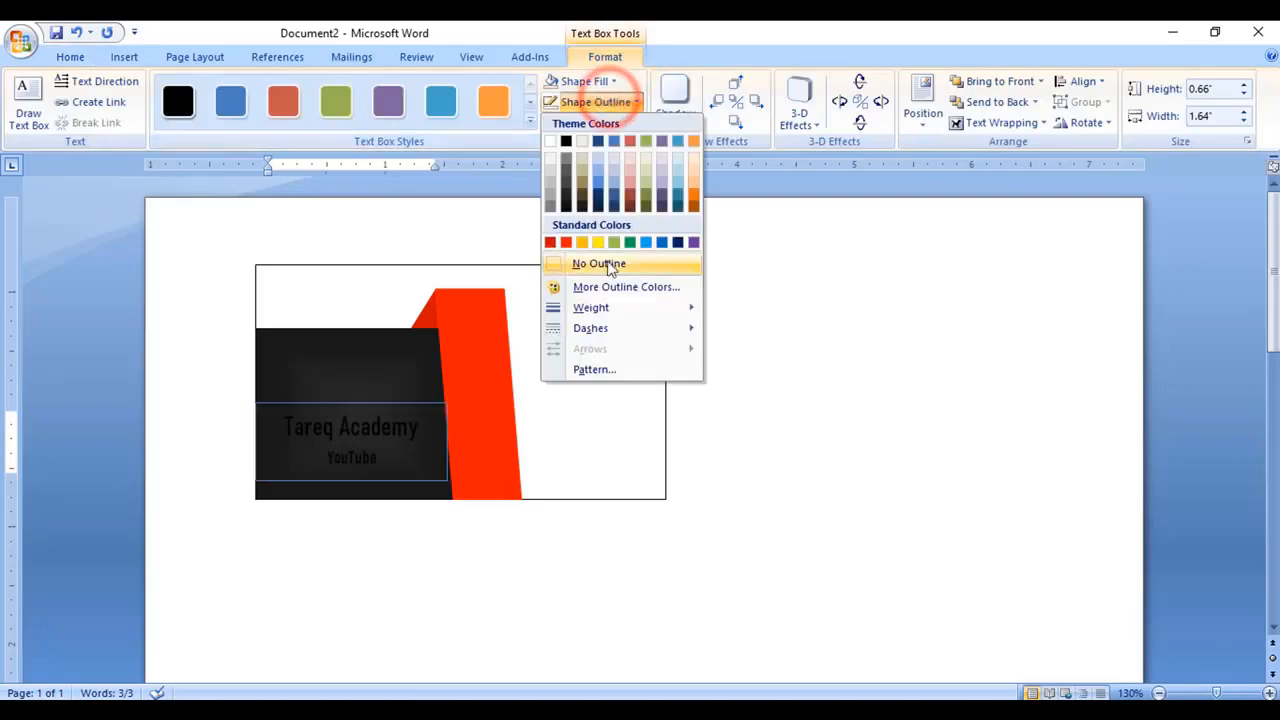
{"action": "left_click", "coordinate": [607, 263]}
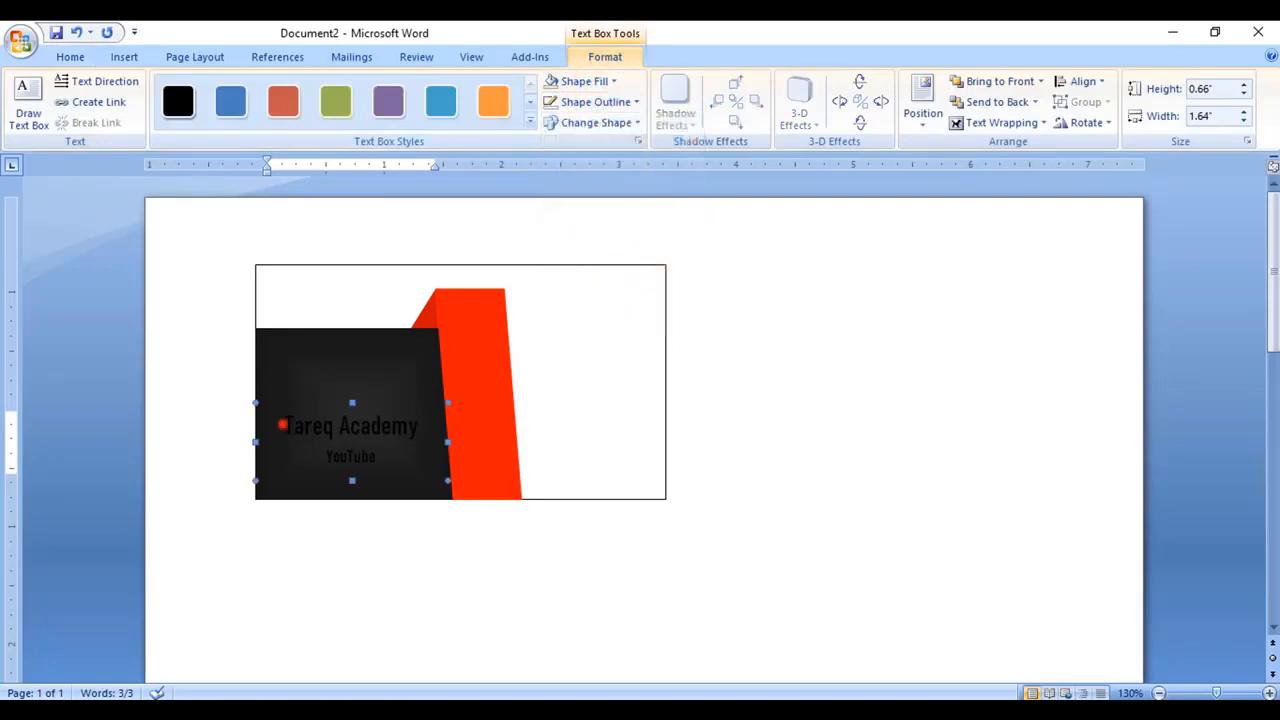
Step: Colour both lines of the text box white
{"action": "left_click_drag", "start_coordinate": [283, 425], "coordinate": [384, 460]}
{"action": "left_click", "coordinate": [85, 59]}
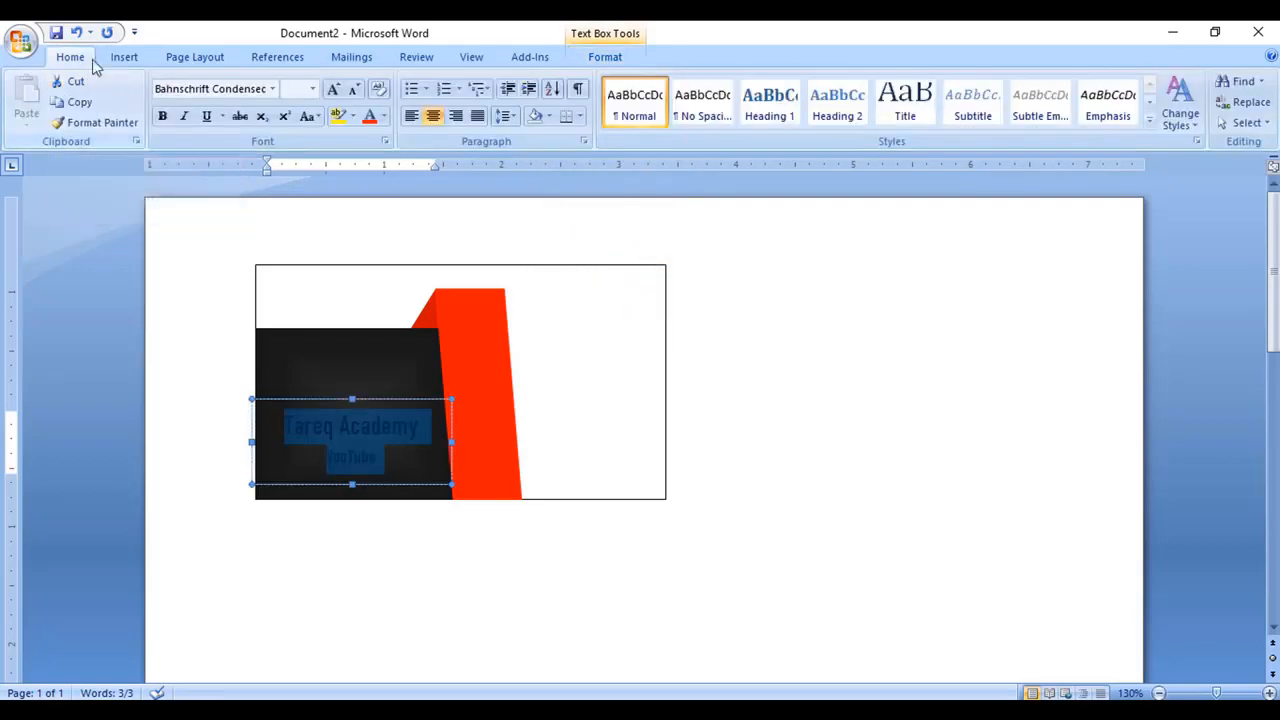
{"action": "left_click", "coordinate": [384, 116]}
{"action": "left_click", "coordinate": [369, 177]}
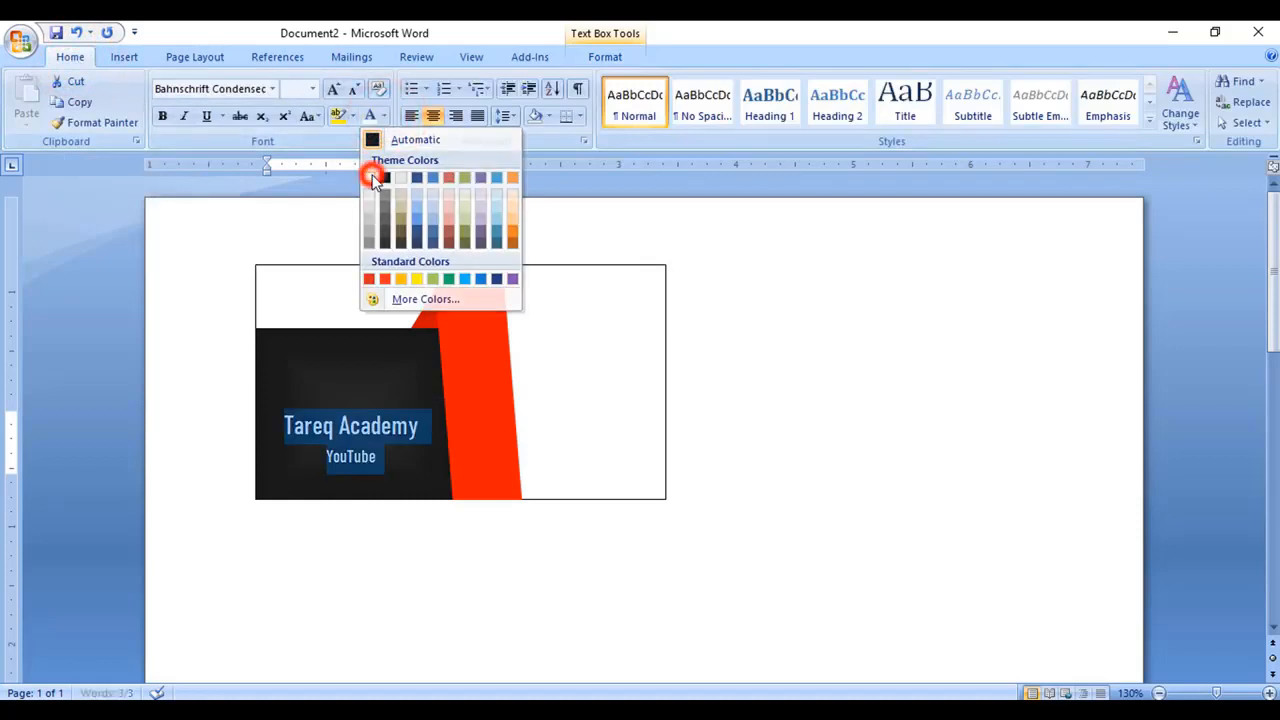
{"action": "left_click", "coordinate": [783, 400]}
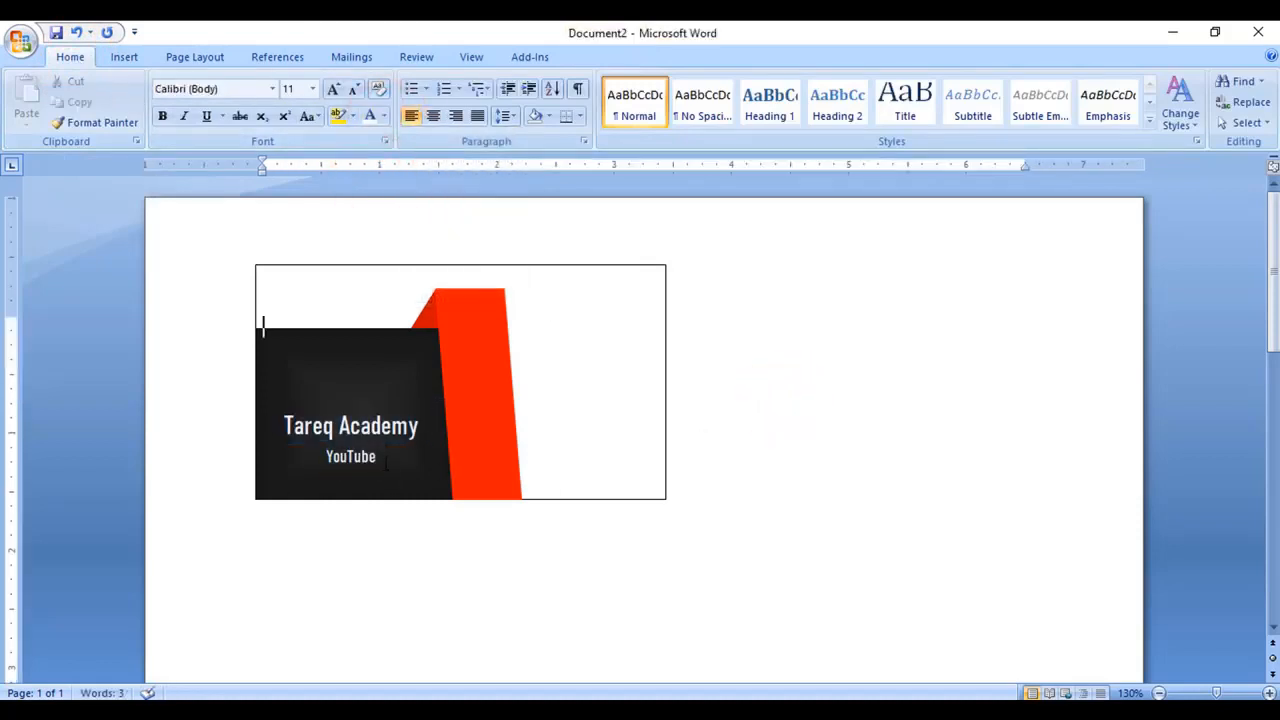
Step: Nudge the "Tareq Academy" text box slightly down within the black rectangle
{"action": "left_click", "coordinate": [366, 451]}
{"action": "left_click", "coordinate": [392, 483]}
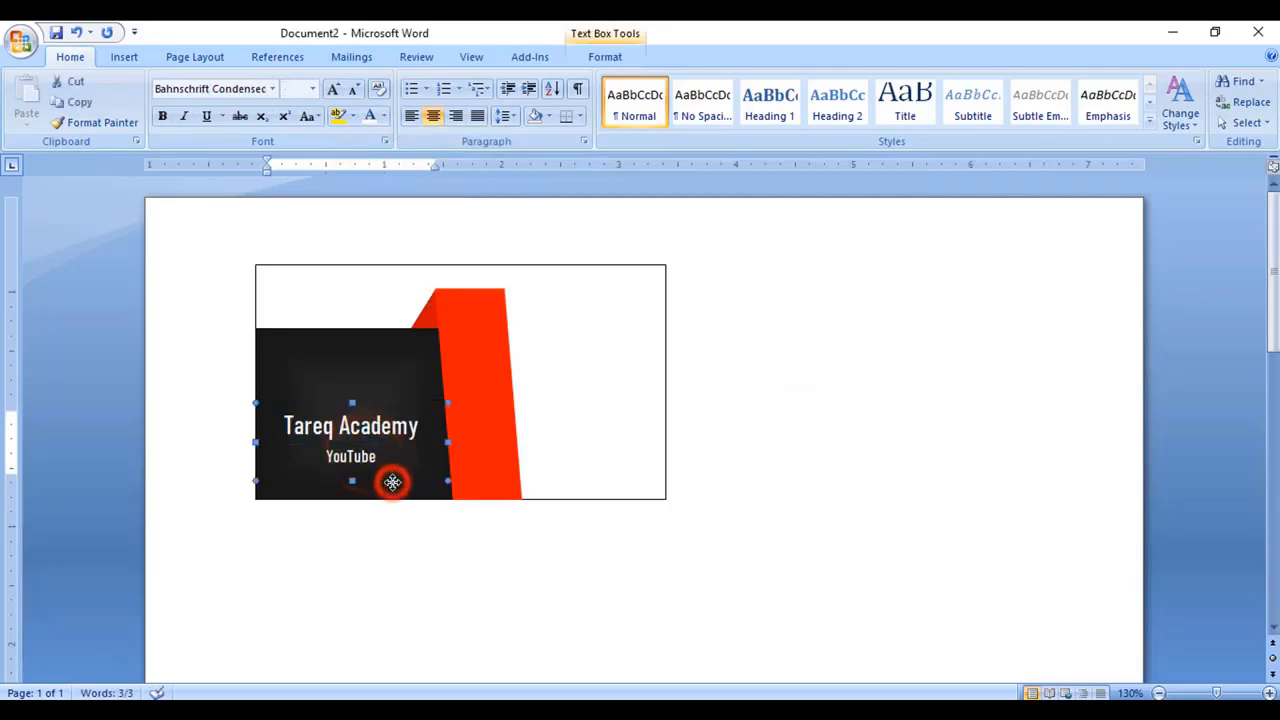
{"action": "key", "text": "ctrl+Down"}
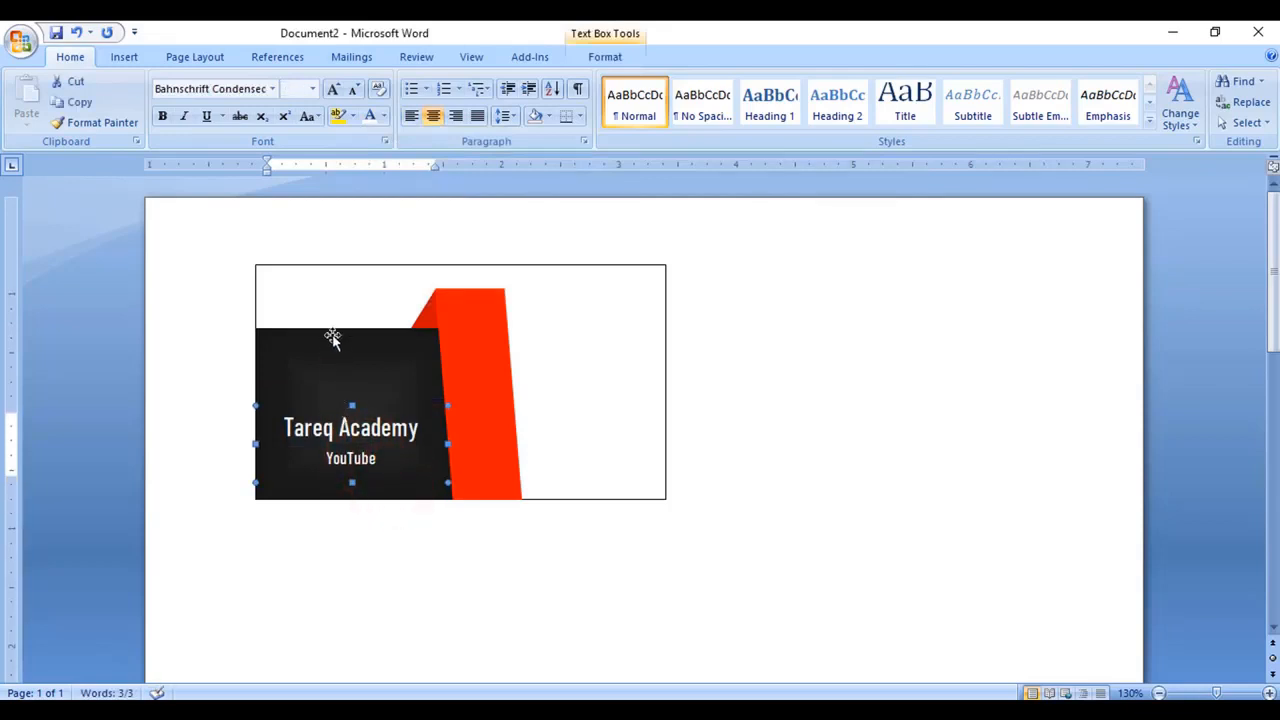
Step: Draw a freeform letter "A" with a long slanting leg and a crossbar beside the card, about 1.07 inches high and 0.87 inches wide
{"action": "left_click", "coordinate": [890, 480]}
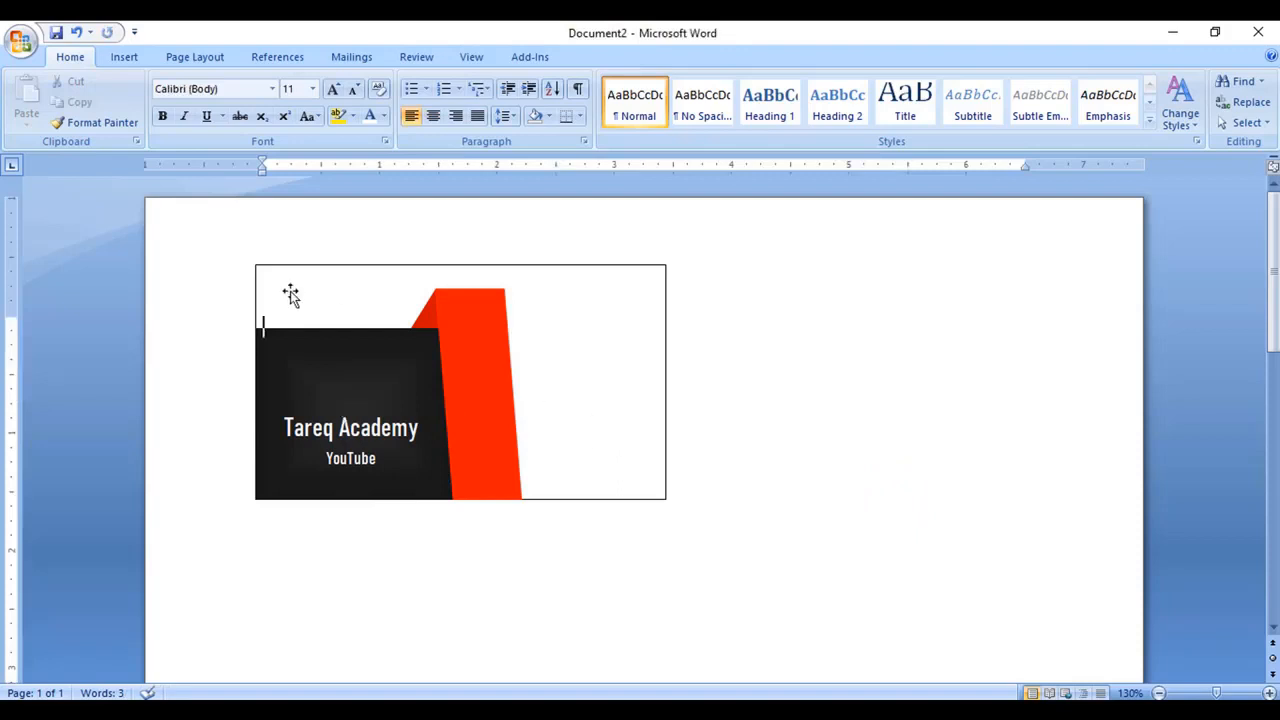
{"action": "left_click", "coordinate": [125, 57]}
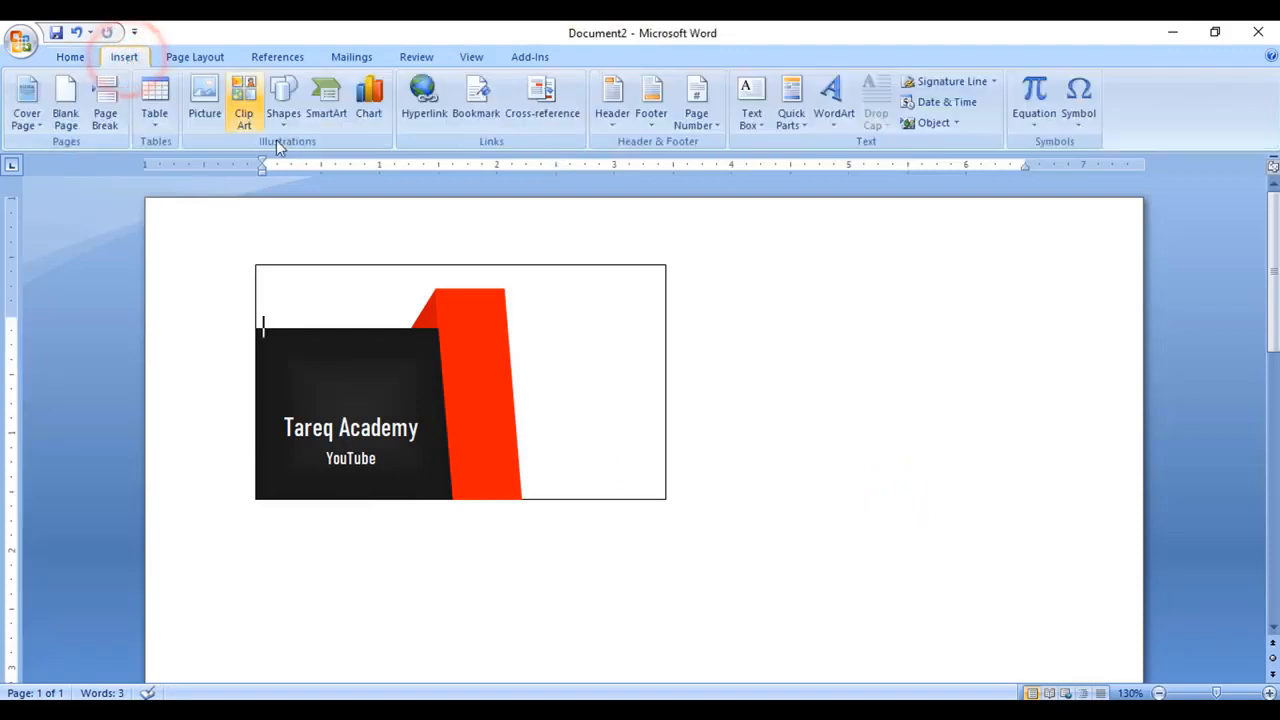
{"action": "left_click", "coordinate": [283, 105]}
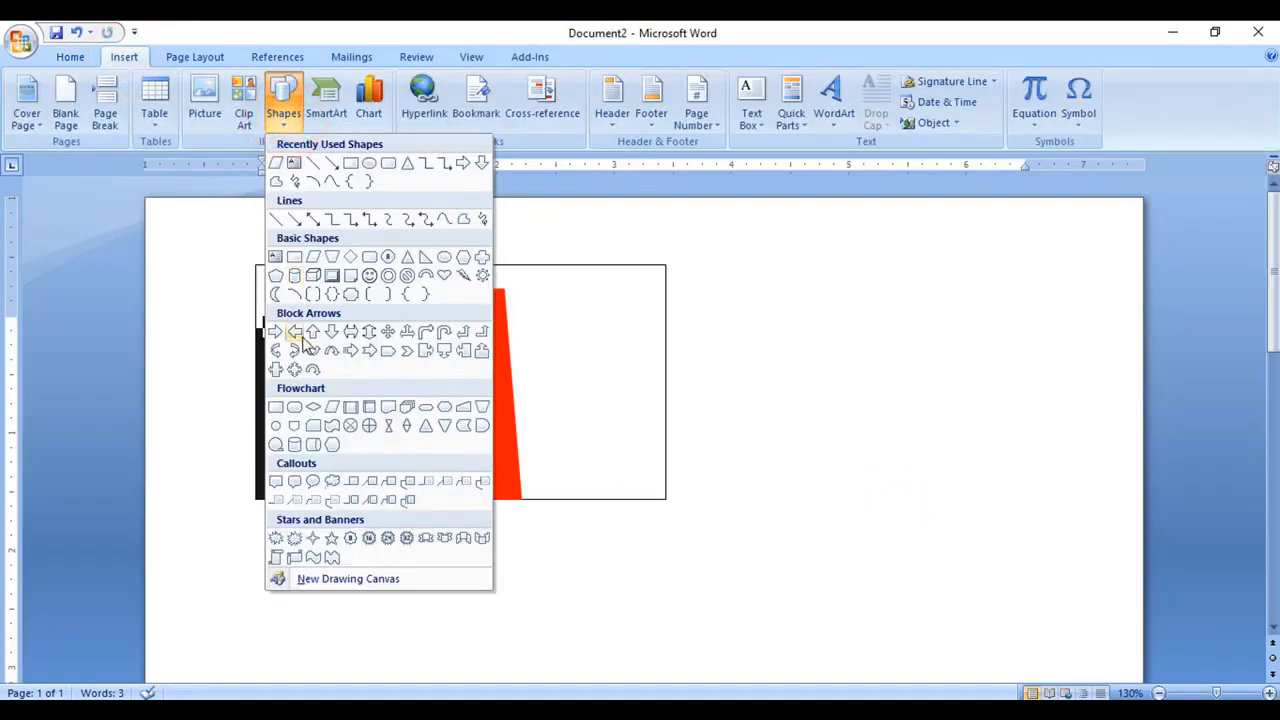
{"action": "left_click", "coordinate": [463, 220]}
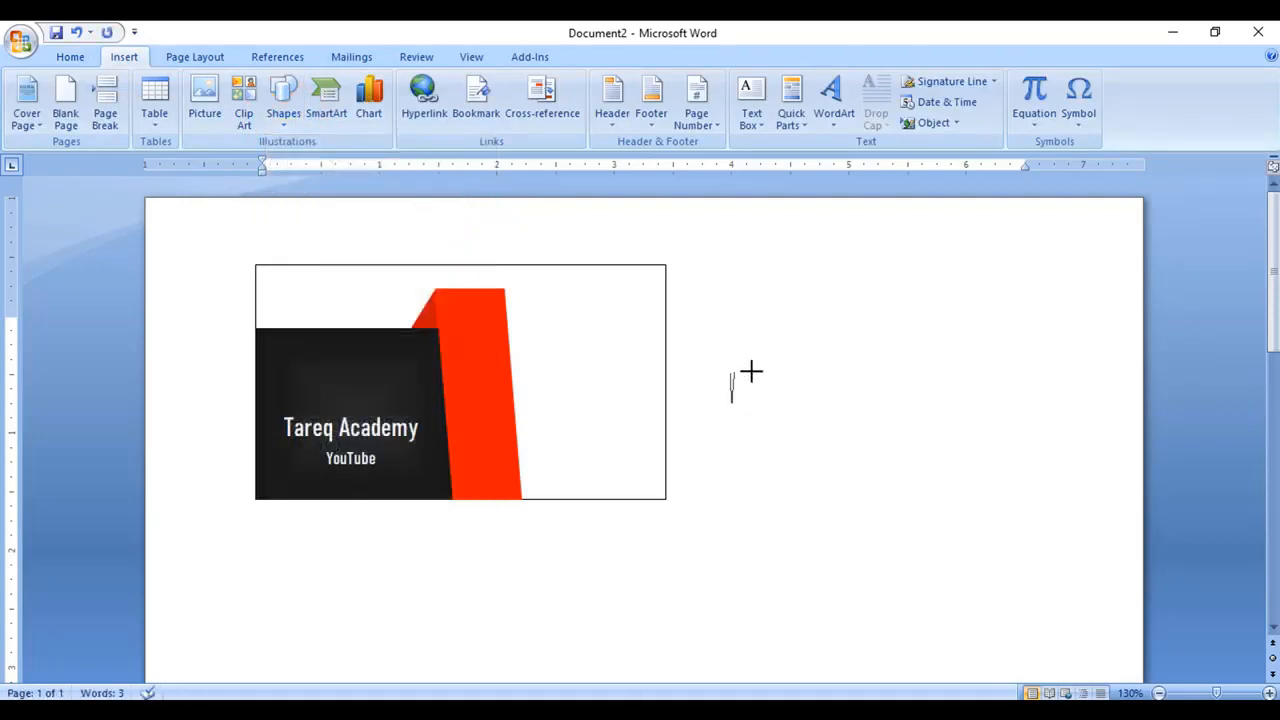
{"action": "left_click", "coordinate": [760, 318]}
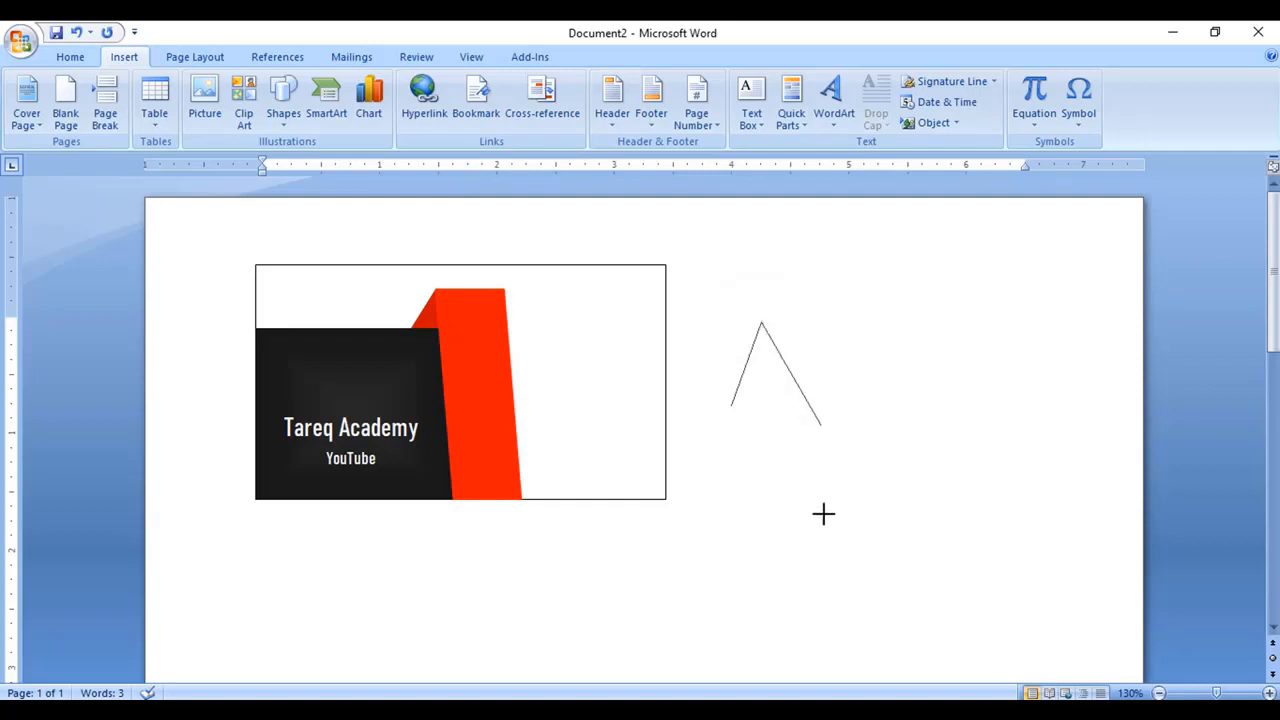
{"action": "left_click", "coordinate": [833, 553]}
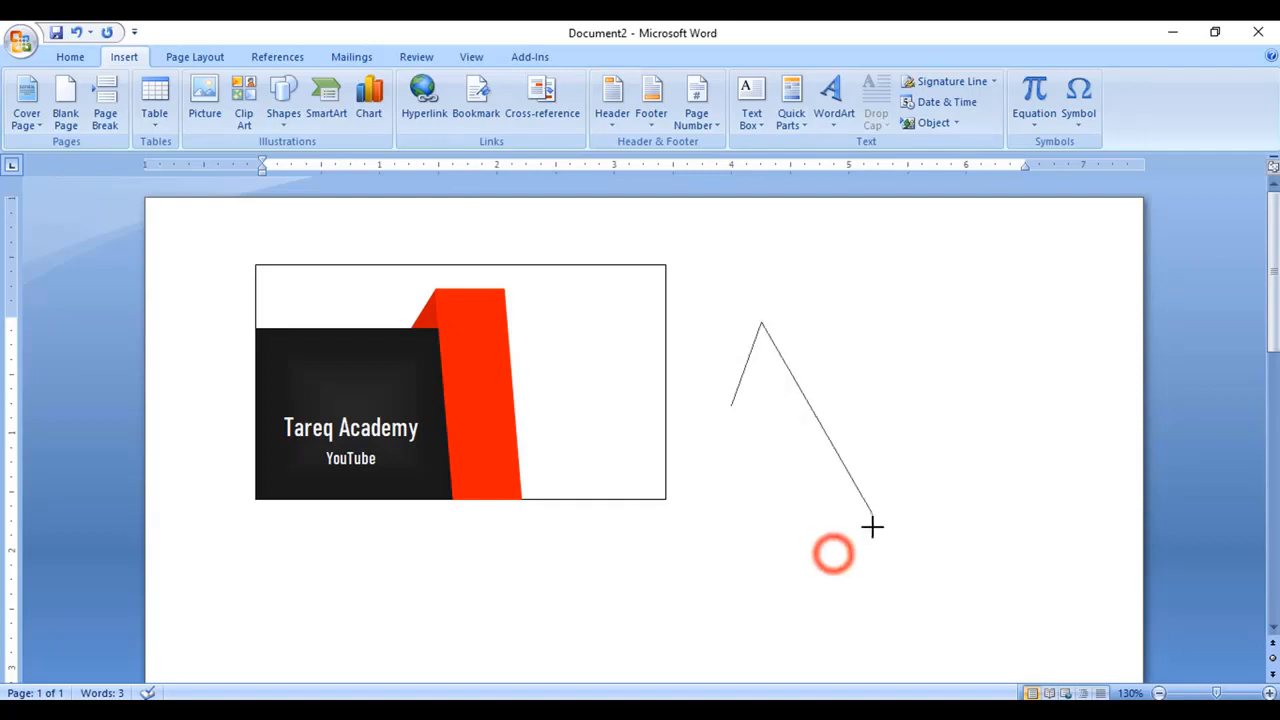
{"action": "left_click", "coordinate": [784, 359]}
{"action": "double_click", "coordinate": [745, 368]}
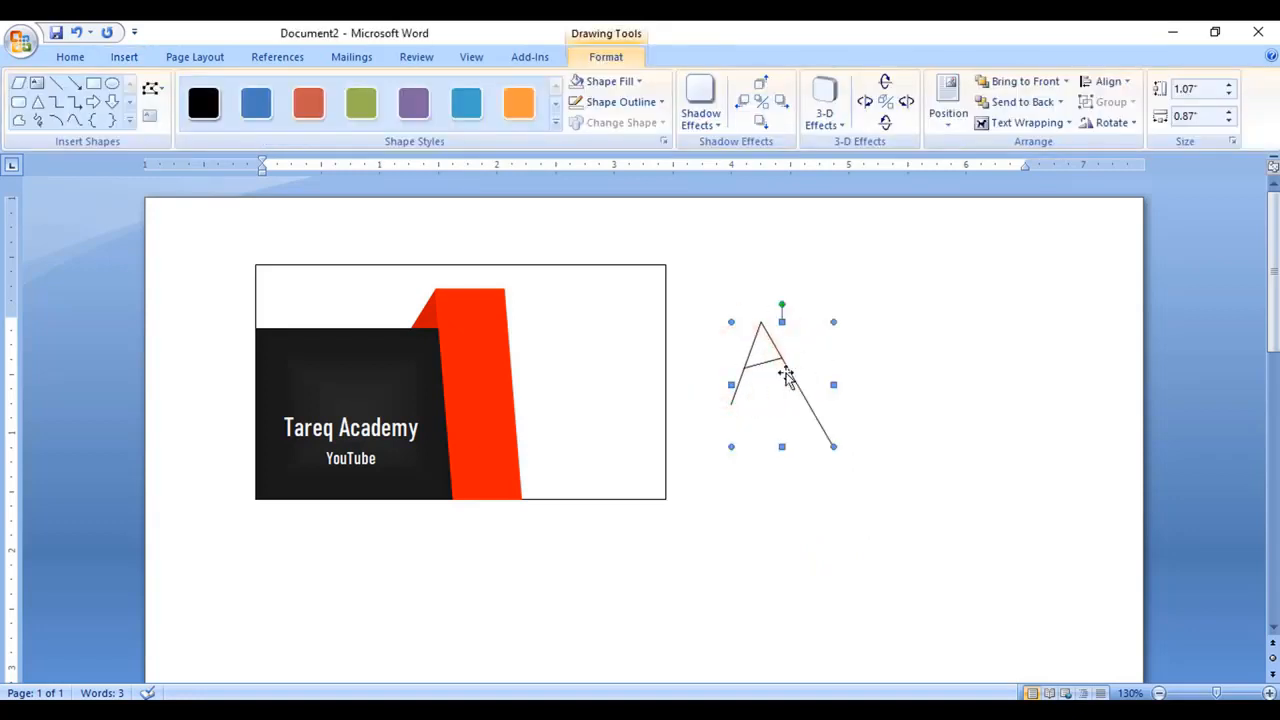
Step: Set the outline weight of the freeform "A" to 2¼ pt
{"action": "left_click", "coordinate": [640, 102]}
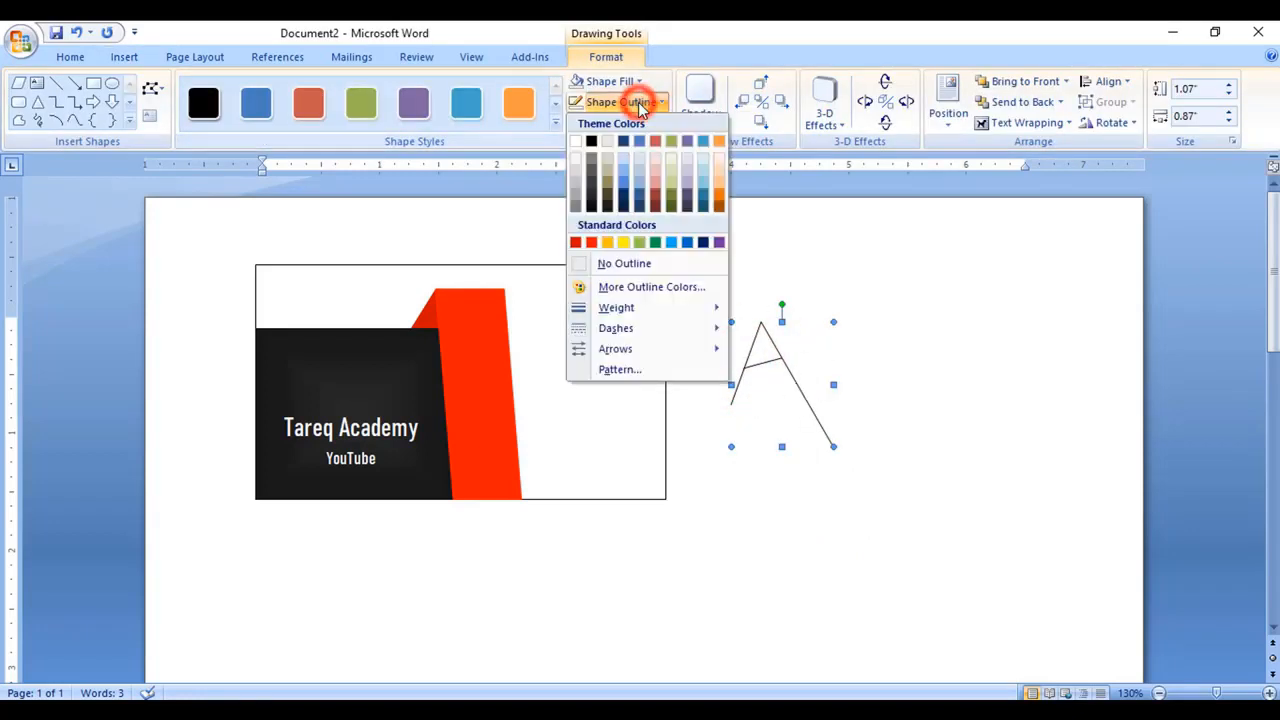
{"action": "mouse_move", "coordinate": [632, 318]}
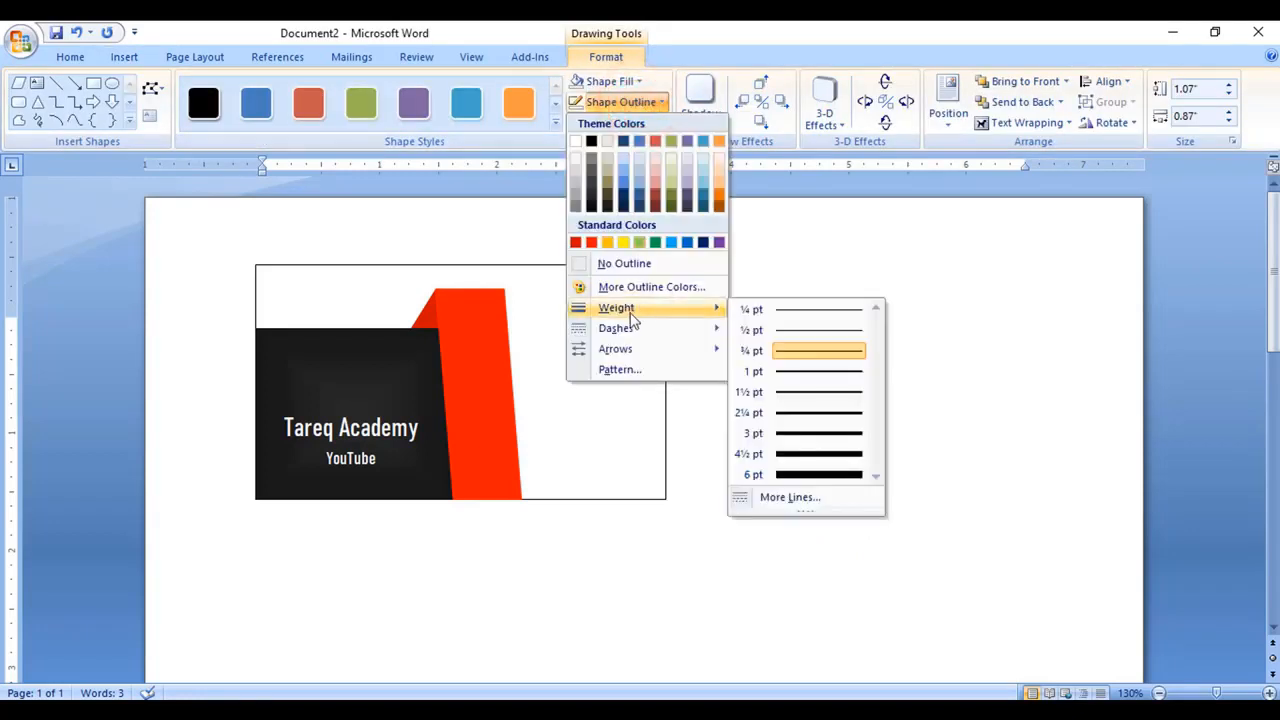
{"action": "left_click", "coordinate": [823, 420]}
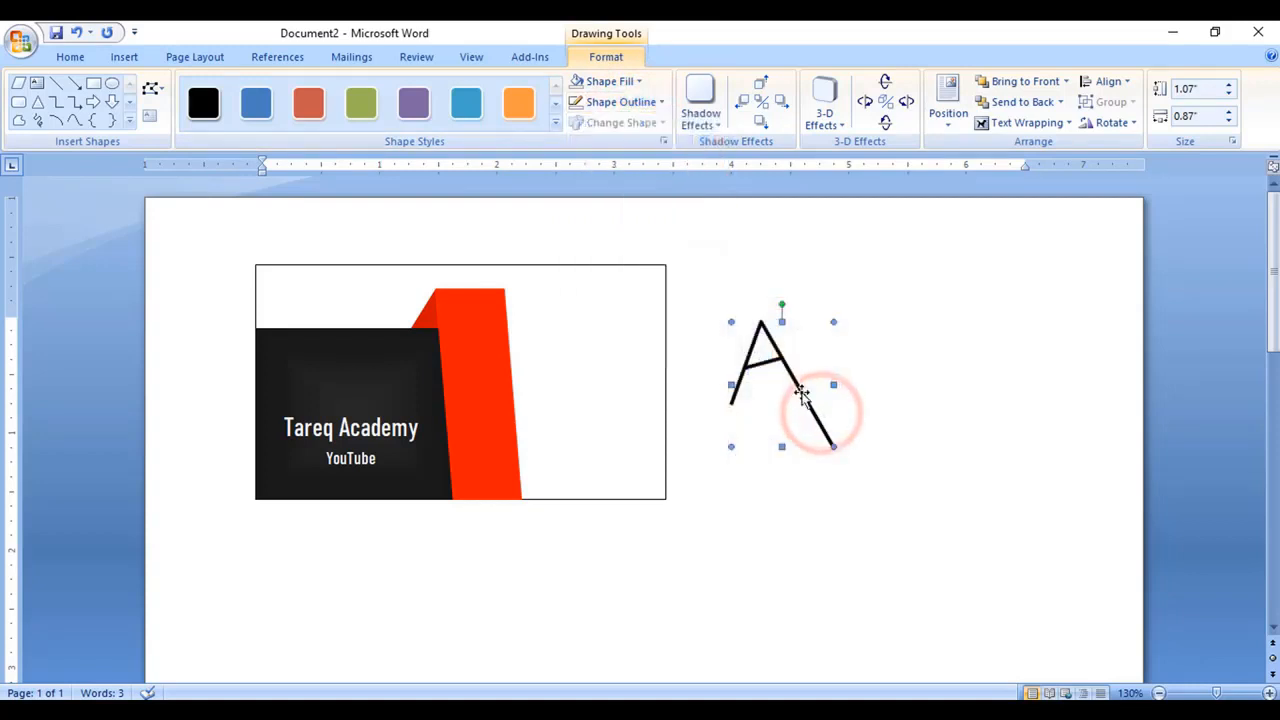
Step: Shrink the freeform "A" to about 0.52 by 0.41 inches and place it above "Tareq Academy" on the black rectangle
{"action": "left_click", "coordinate": [833, 447]}
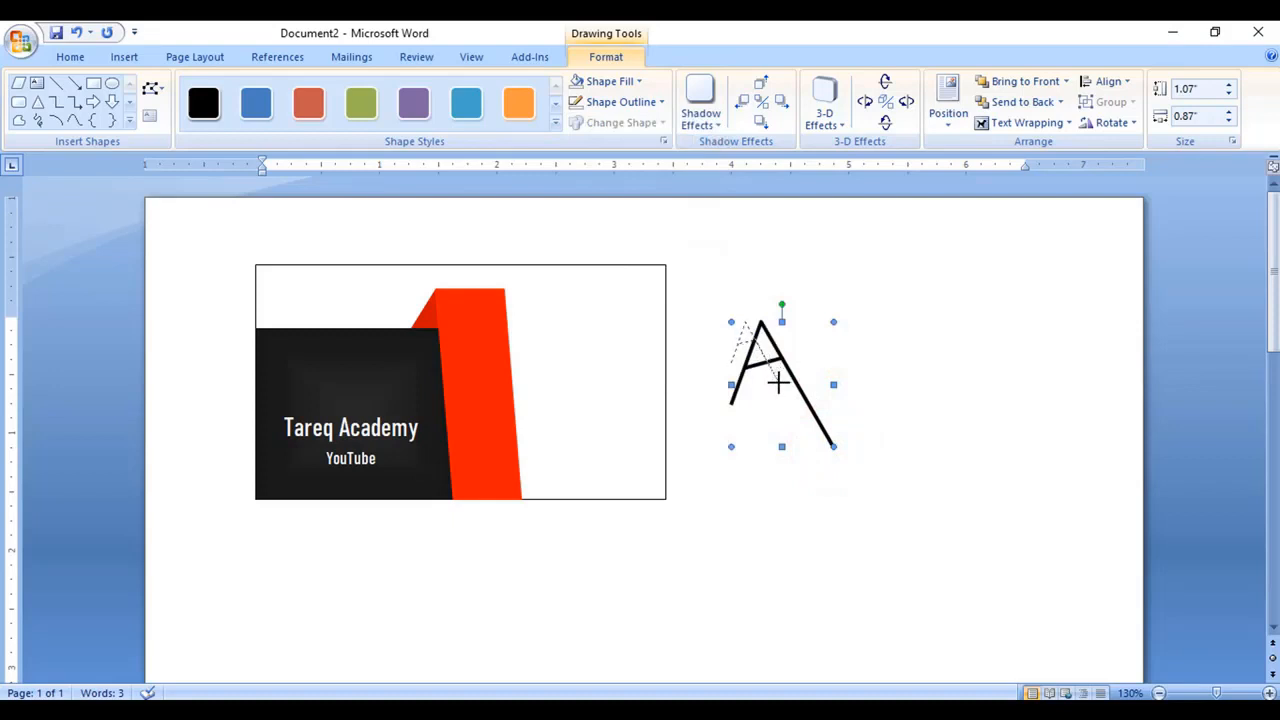
{"action": "left_click_drag", "start_coordinate": [778, 382], "coordinate": [340, 384]}
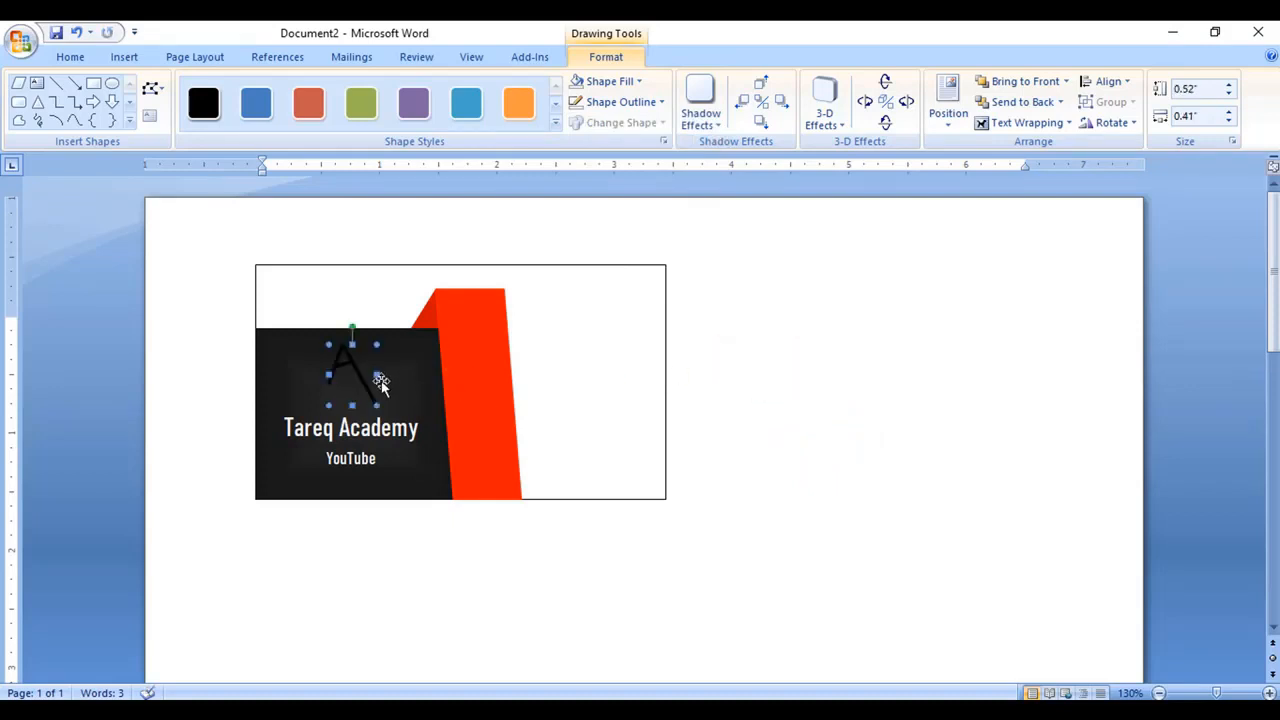
Step: Colour the outline of the "A" white and enlarge the shape to about 0.61 inches high by 0.54 inches wide
{"action": "left_click", "coordinate": [620, 102]}
{"action": "left_click", "coordinate": [576, 141]}
{"action": "mouse_move", "coordinate": [376, 404]}
{"action": "left_mouse_down"}
{"action": "mouse_move", "coordinate": [400, 425]}
{"action": "mouse_move", "coordinate": [392, 414]}
{"action": "left_mouse_up"}
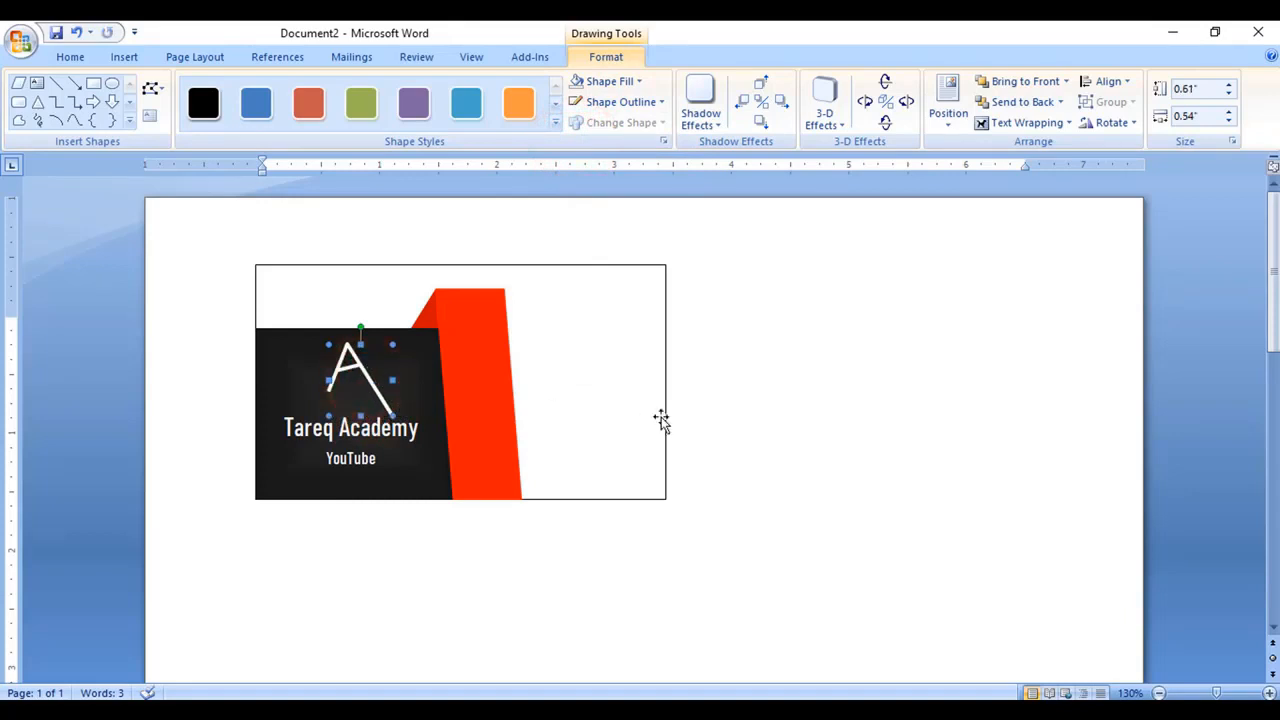
{"action": "left_click", "coordinate": [806, 400]}
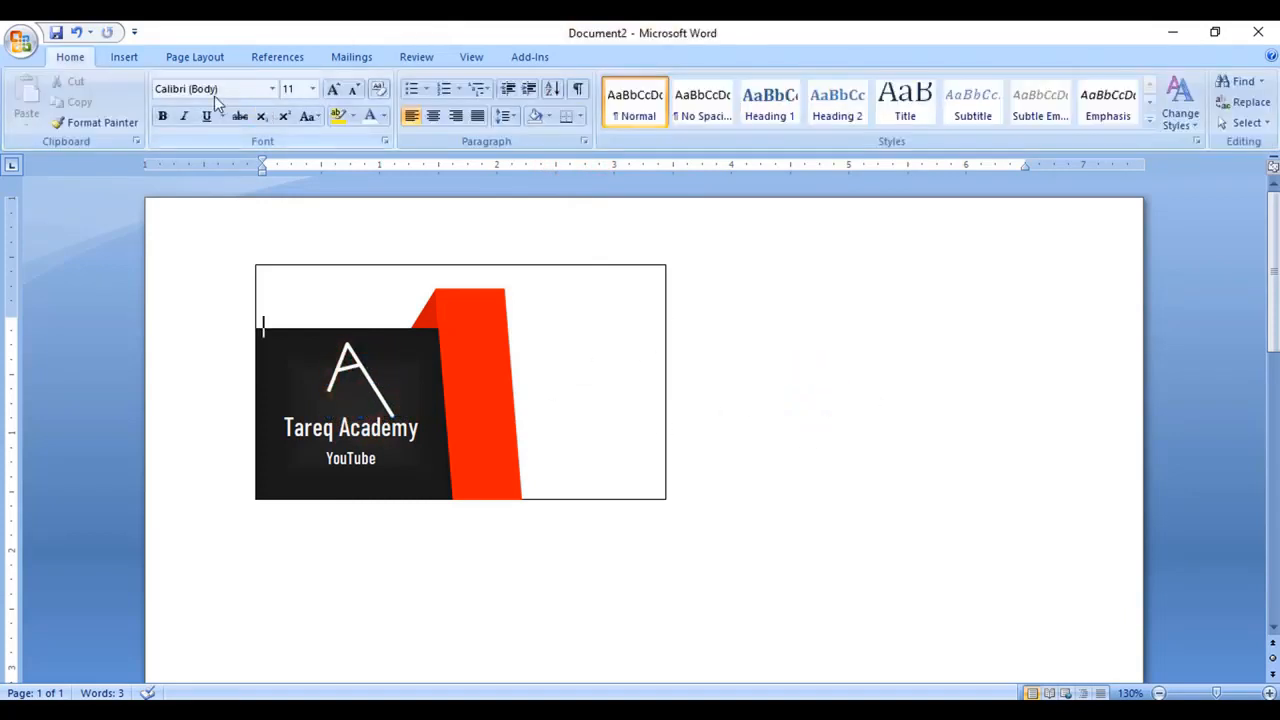
Step: Draw an oval around the white "A" on the black rectangle
{"action": "left_click", "coordinate": [116, 60]}
{"action": "left_click", "coordinate": [283, 103]}
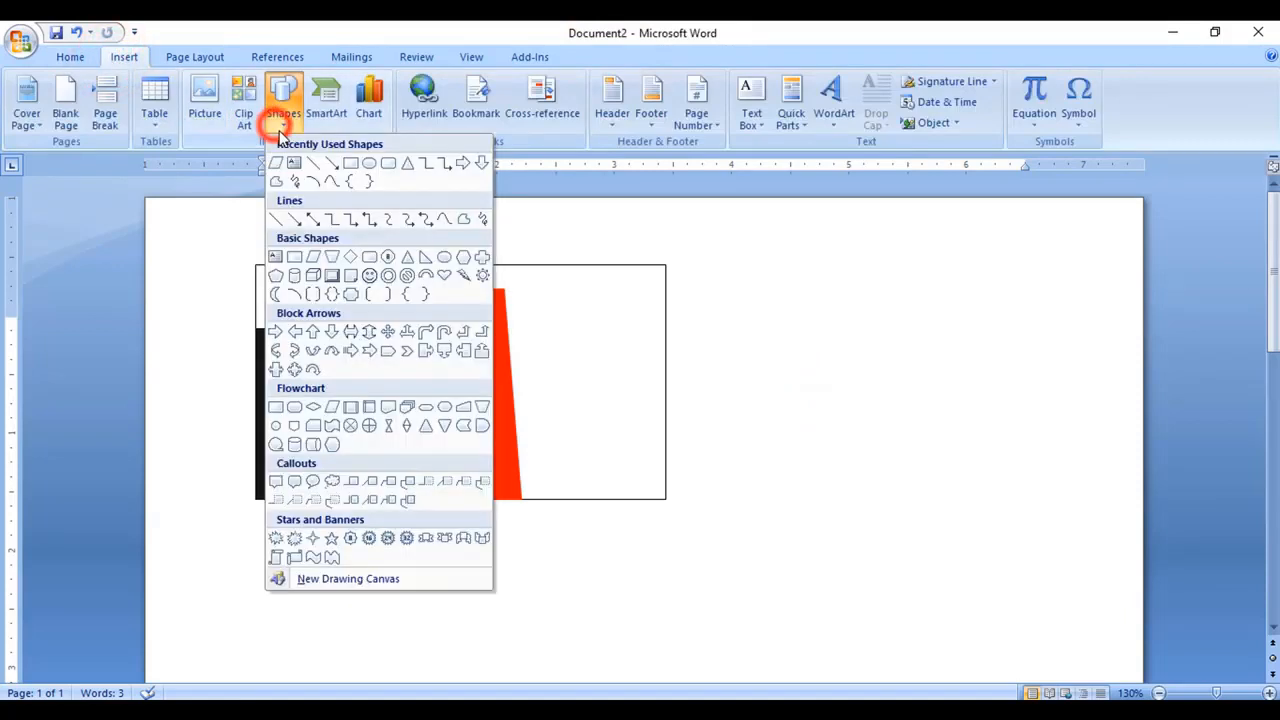
{"action": "left_click", "coordinate": [444, 259]}
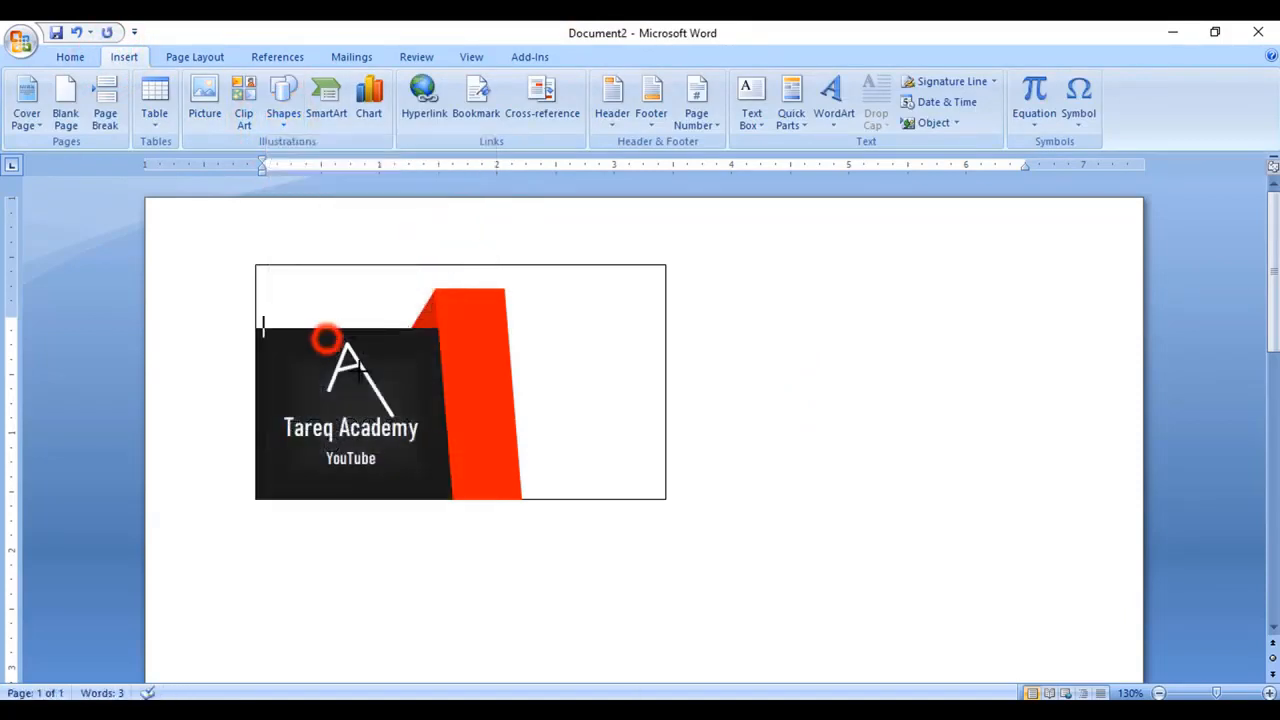